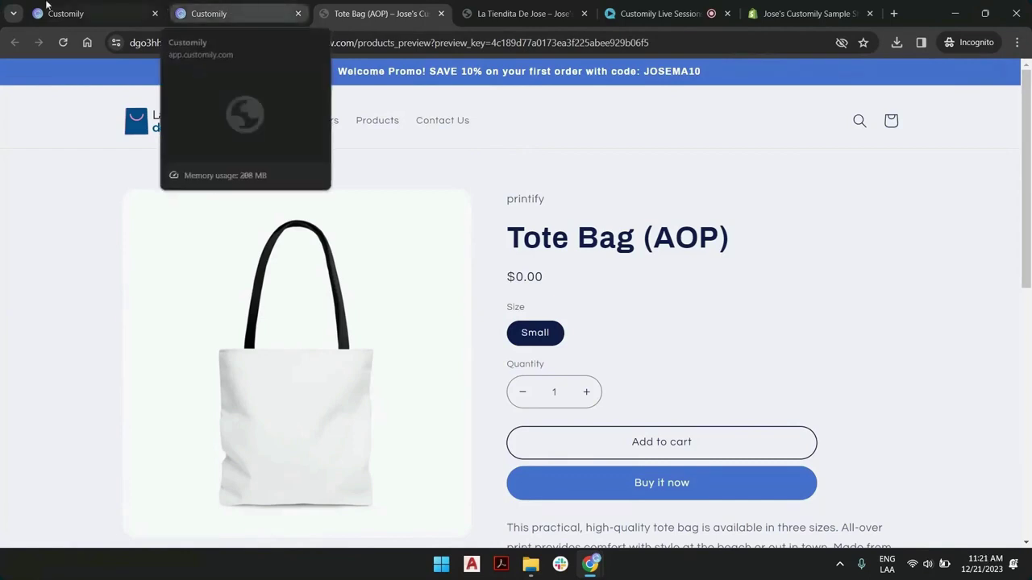
Step: Switch back to the first Customily browser tab, which shows the Templates List
left_click(225, 6)
left_click(77, 11)
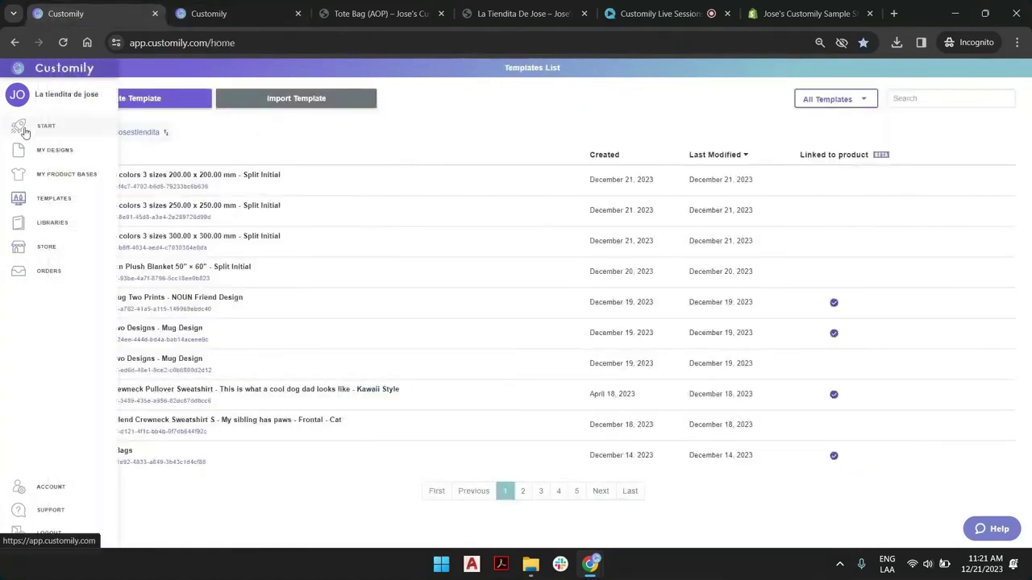
Step: Start creating a new product with CustomCat as the fulfilment provider
left_click(25, 130)
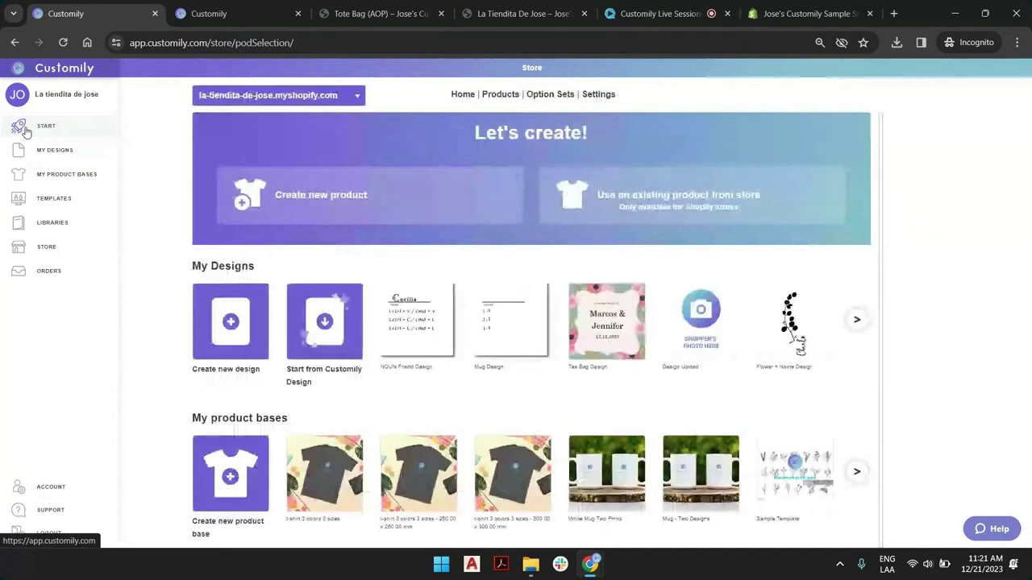
left_click(436, 194)
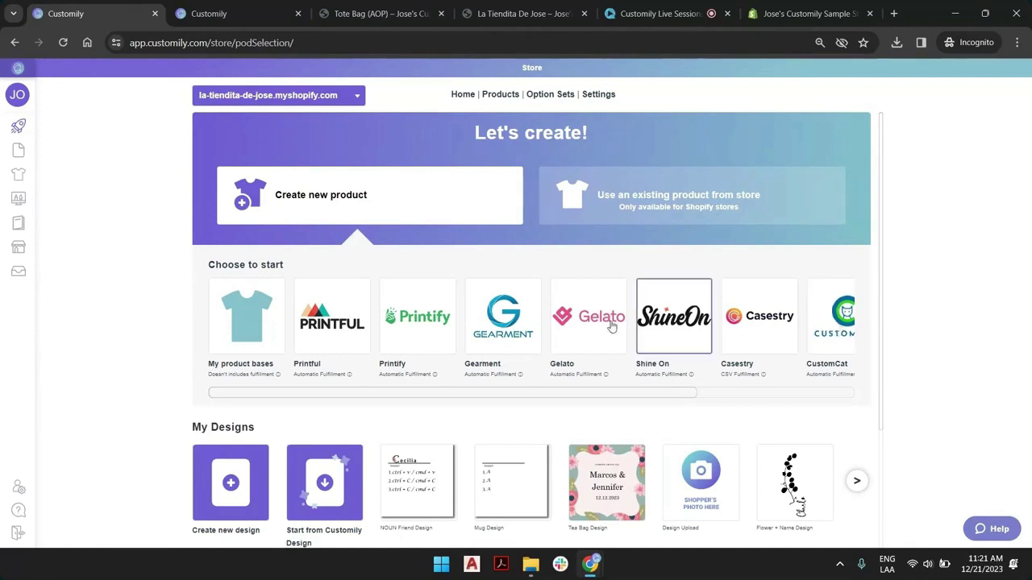
left_click(816, 316)
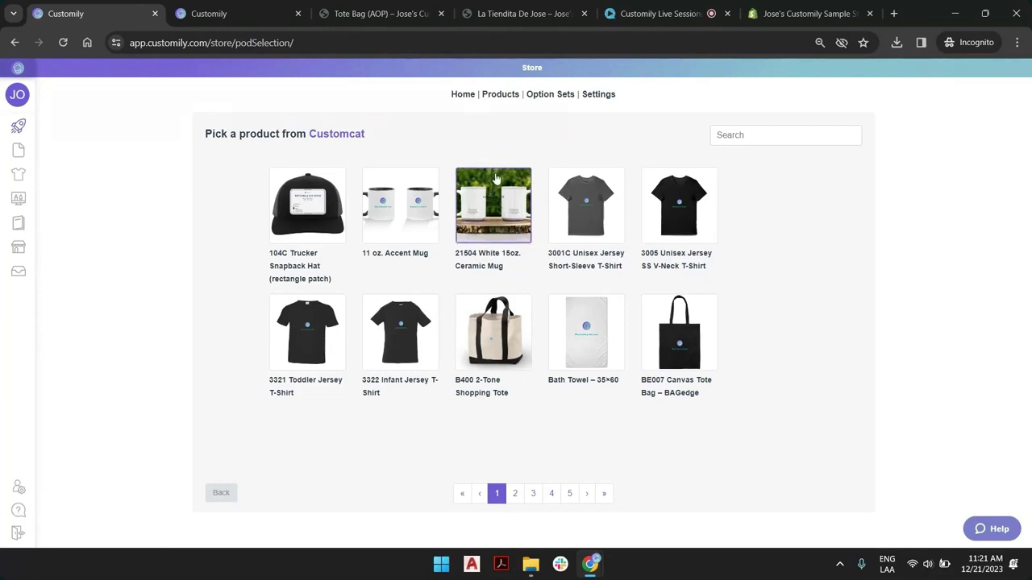
Step: Search CustomCat products for 'mug' and pick the 21504 White 15oz. Ceramic Mug
left_click(775, 136)
type("mug")
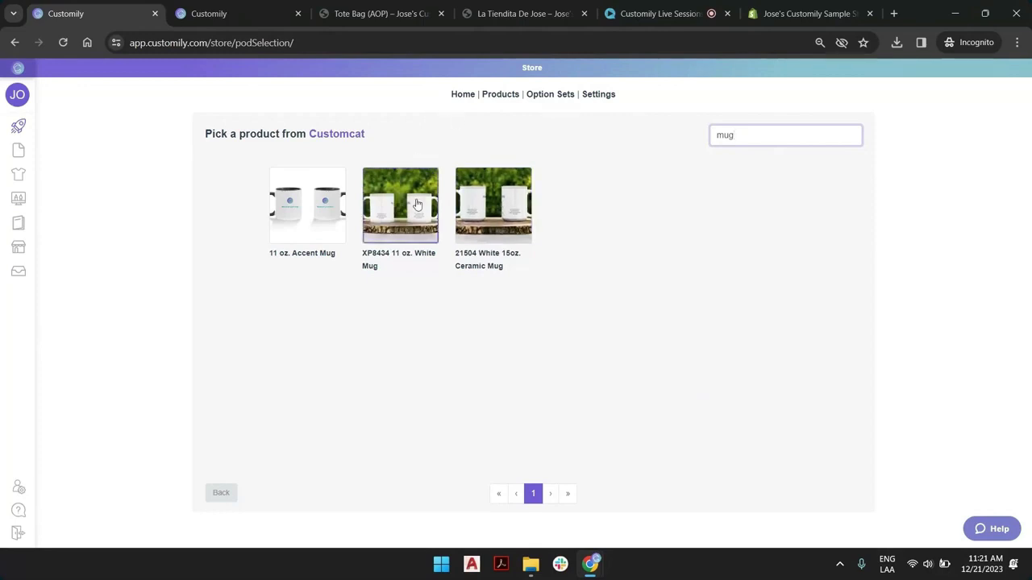
left_click(386, 200)
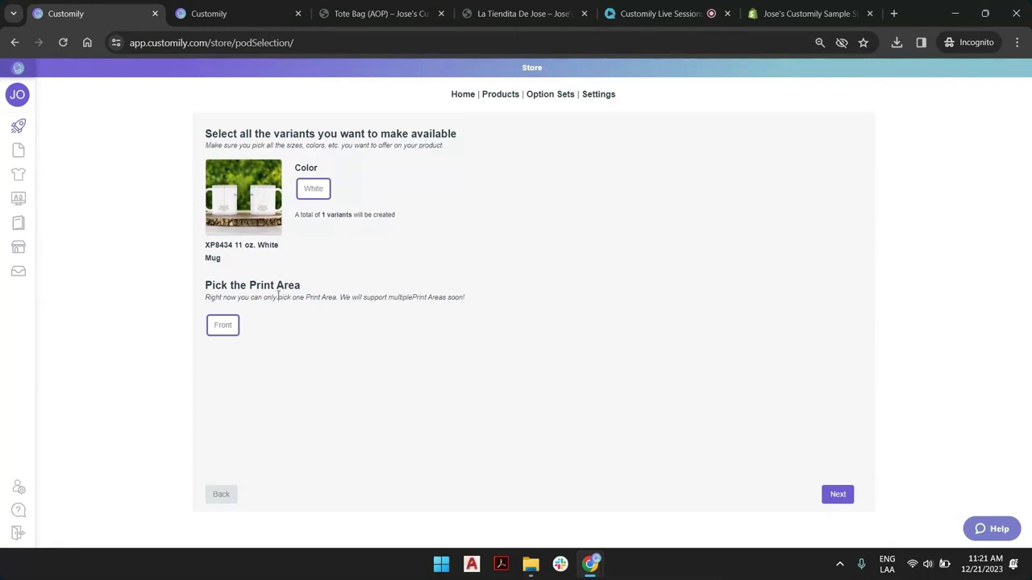
left_click(223, 500)
left_click(506, 202)
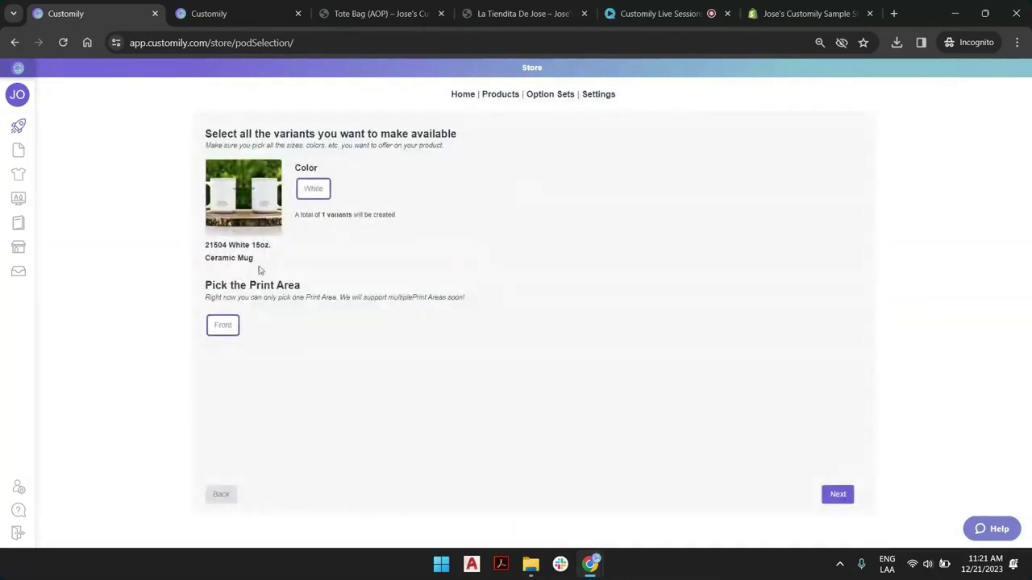
Step: Pick the 'This is what a cool pet mom looks like' design from the Christmas category's last page
left_click(835, 495)
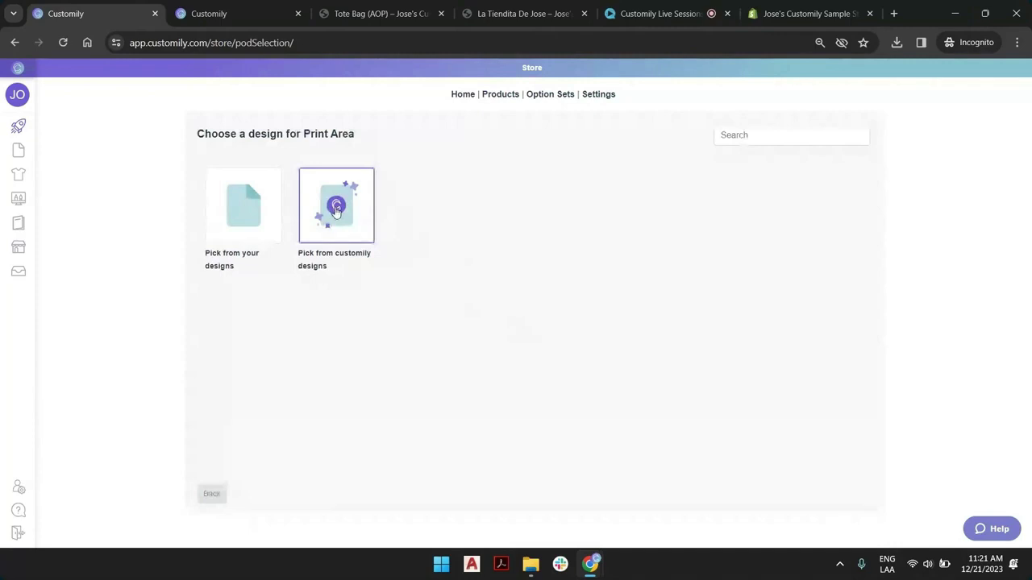
left_click(336, 211)
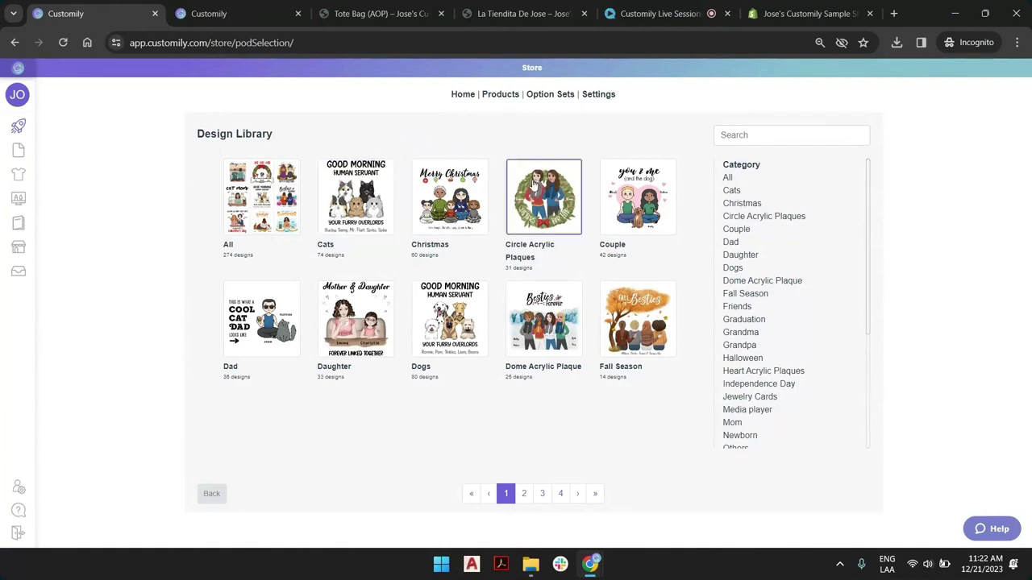
left_click(372, 187)
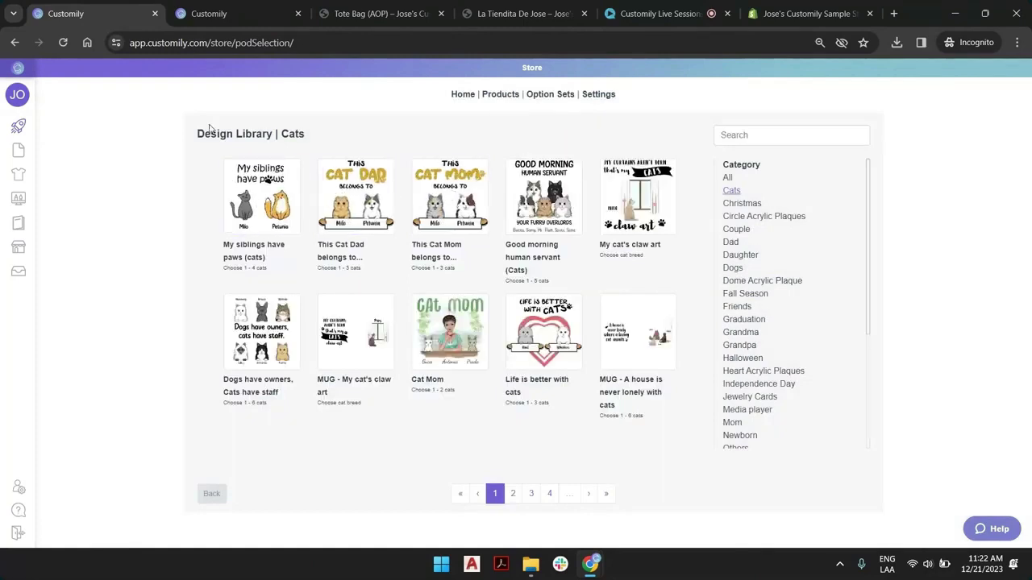
left_click(212, 493)
left_click(326, 203)
left_click(451, 209)
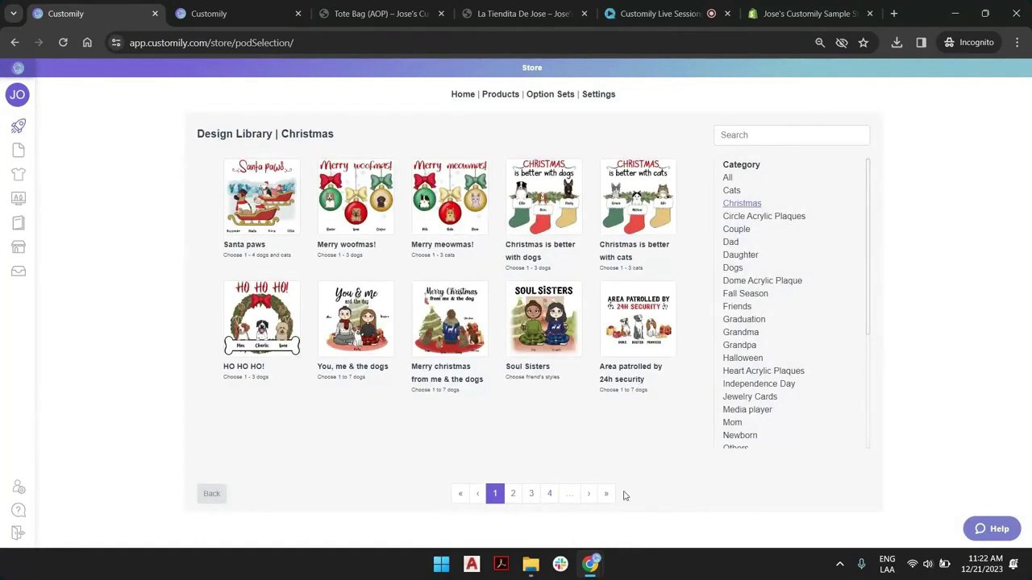
left_click(606, 493)
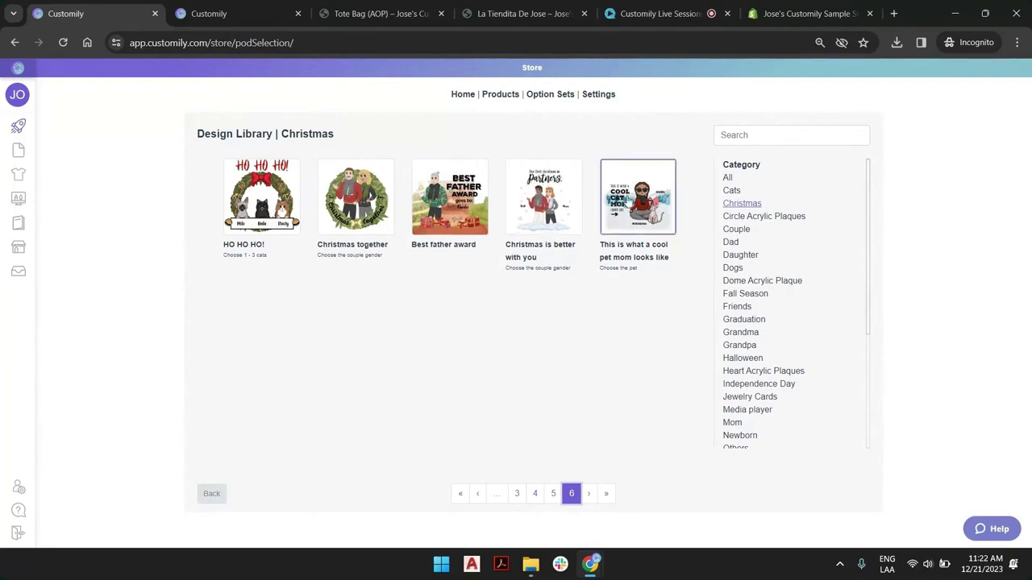
left_click(629, 200)
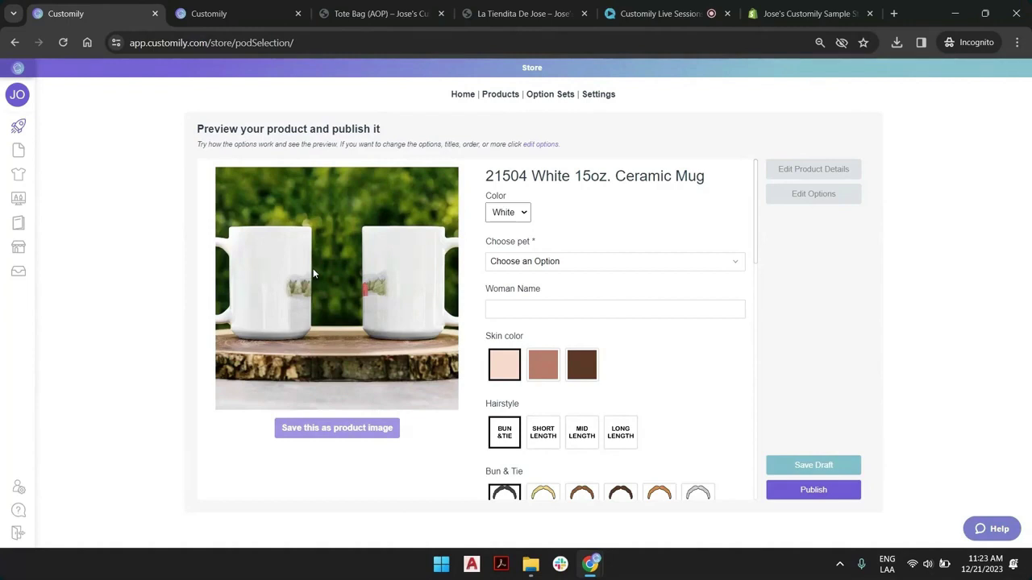
Step: Save the previewed 15oz mug product as a draft so it appears in the Templates List
left_click(837, 467)
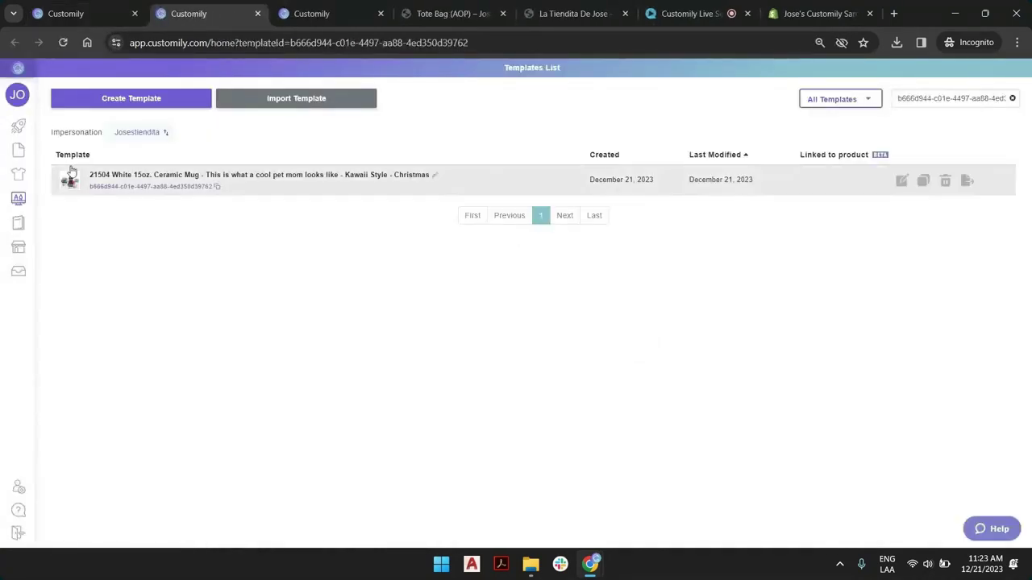
Step: Edit the 21504 White 15oz. Ceramic Mug template from its Templates List row
left_click(902, 181)
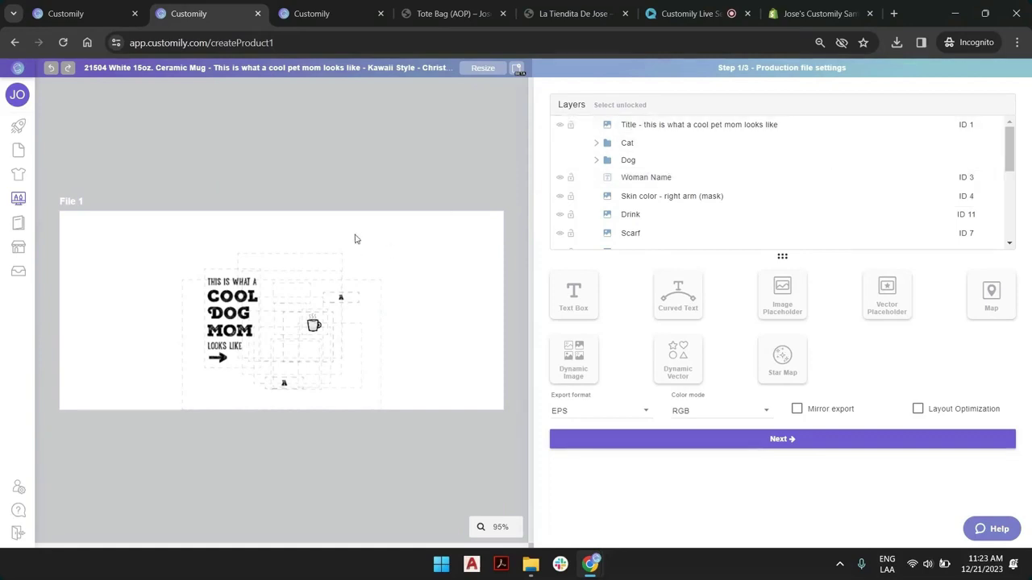
Step: Inspect the Title and Cat layers, clear the cat breed option, and set the right arm mask to option 2
left_click(698, 132)
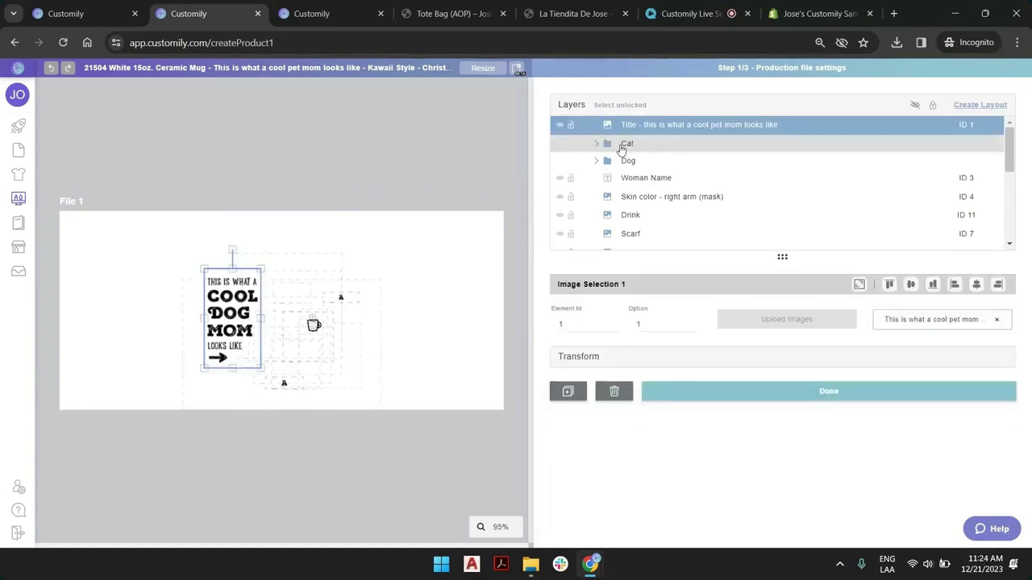
left_click(627, 145)
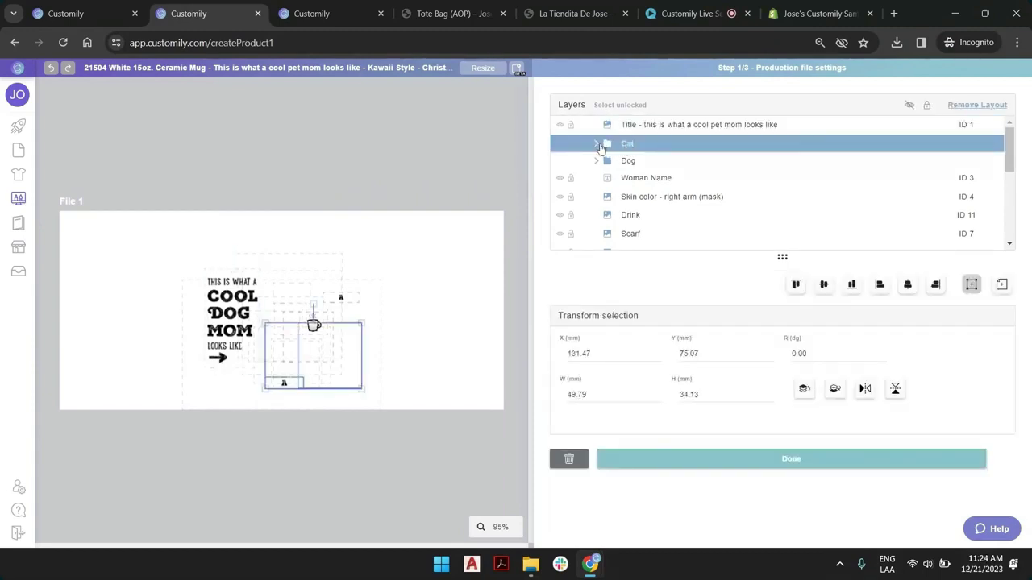
left_click(597, 144)
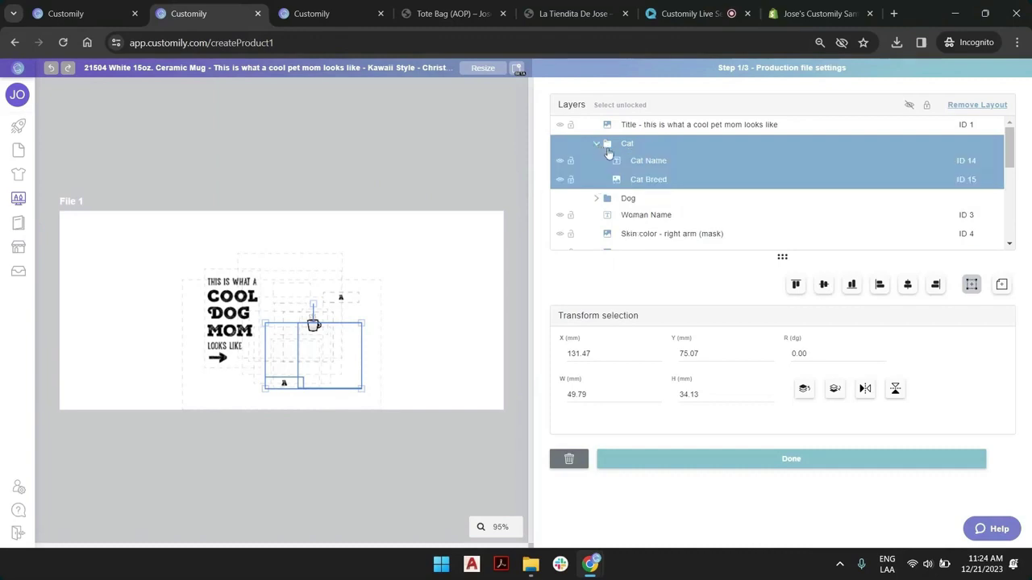
left_click(658, 179)
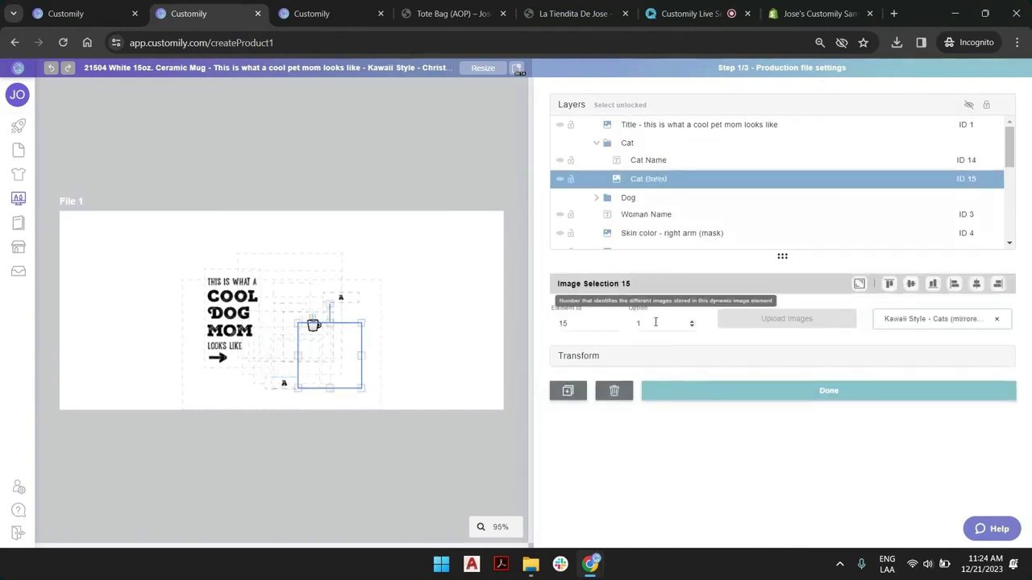
key("BackSpace")
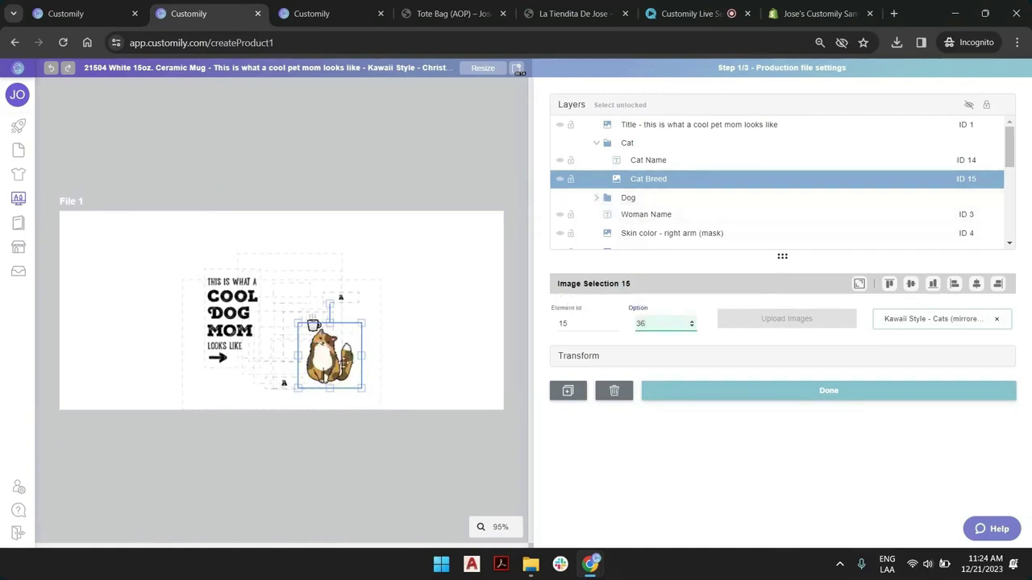
left_click(649, 216)
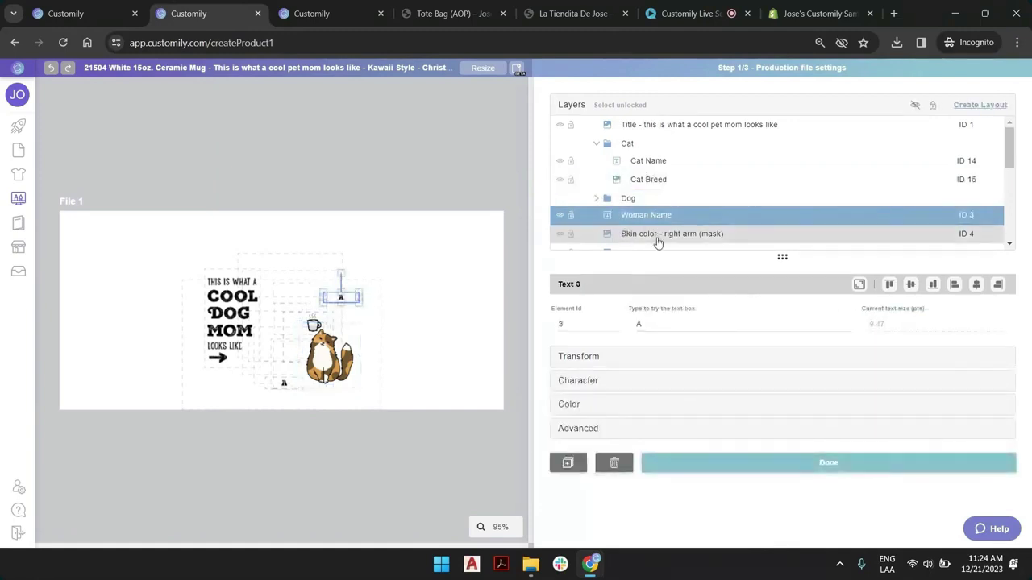
left_click(657, 236)
scroll(657, 212, "down", 1)
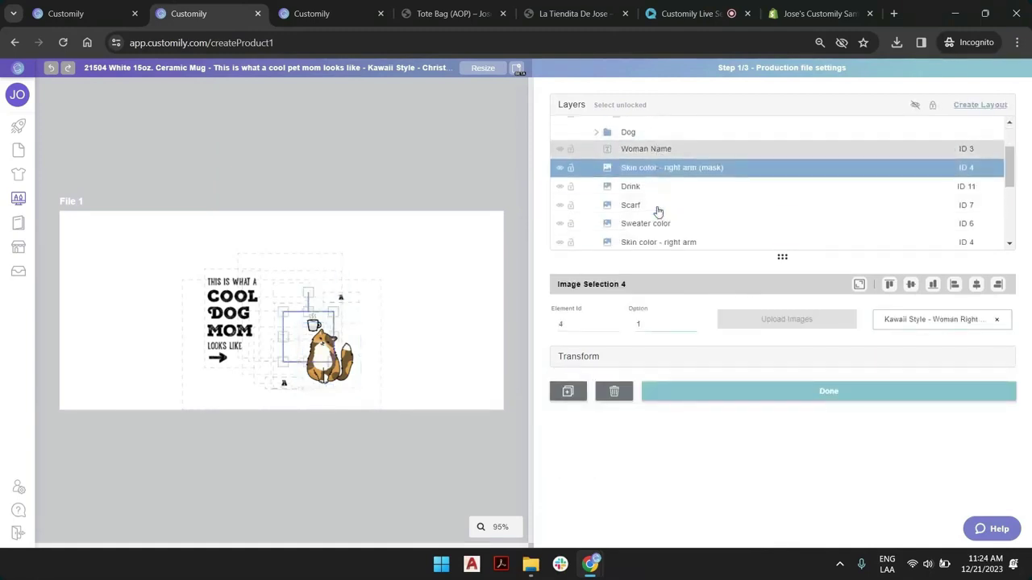
left_click(693, 322)
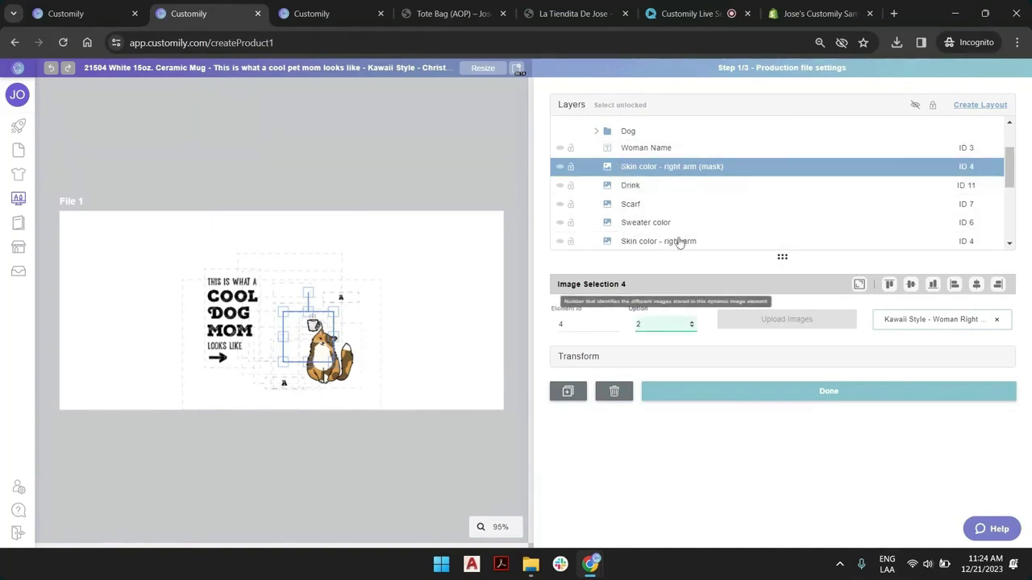
Step: Set the scarf to option 2, the sweater colour to 5, and the right arm skin to 2
left_click(657, 190)
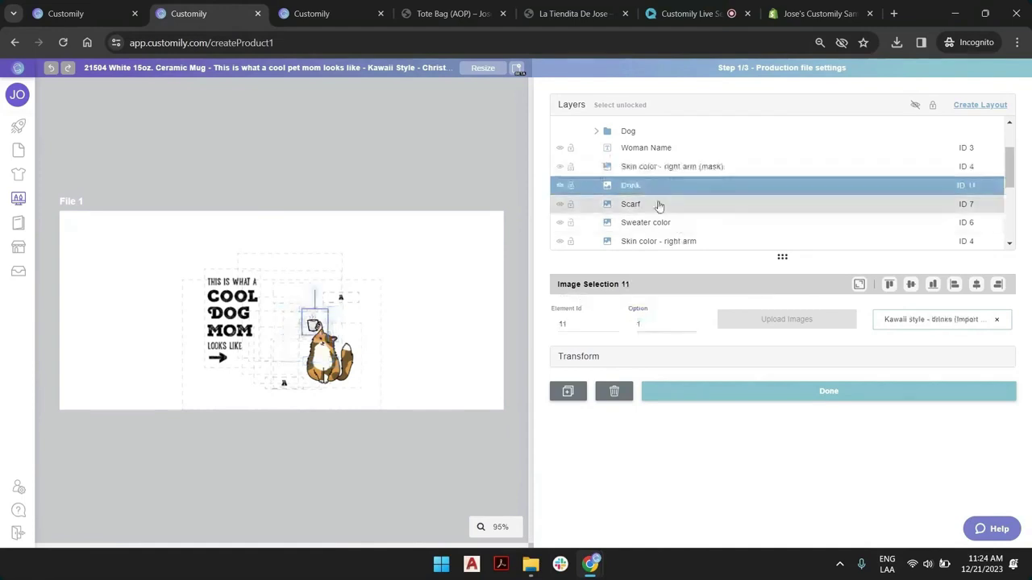
left_click(658, 205)
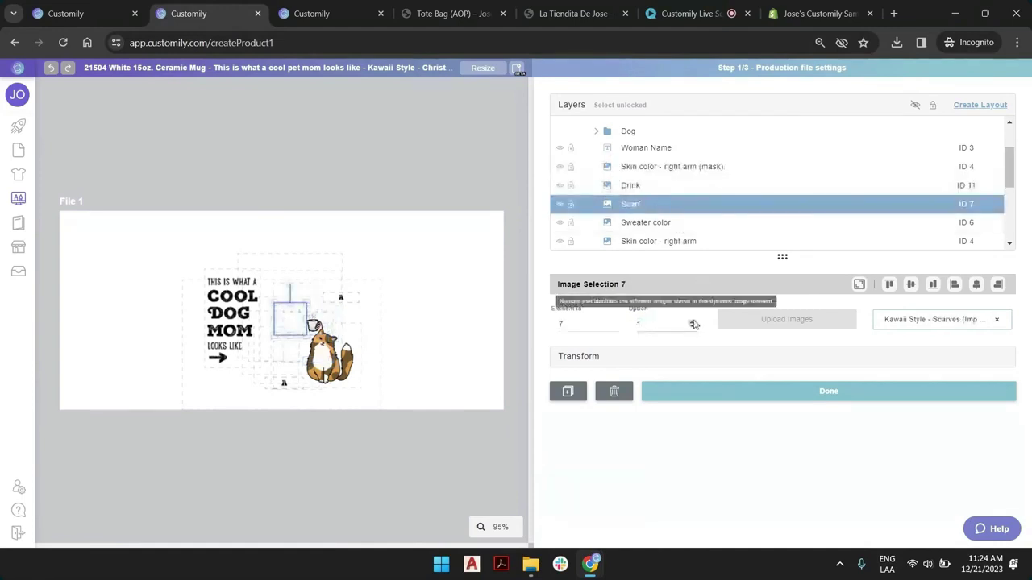
left_click(691, 320)
left_click(657, 224)
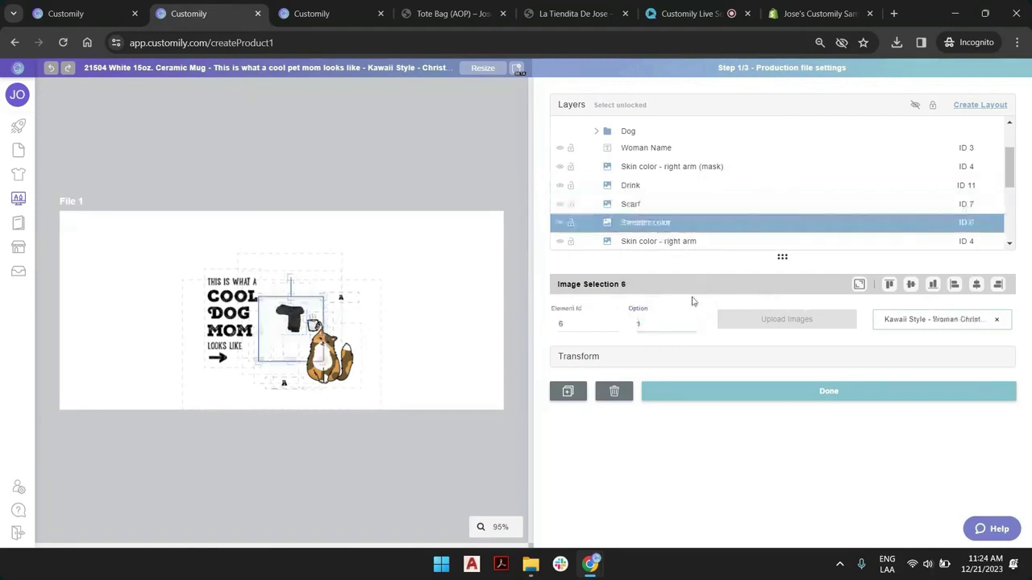
double_click(655, 323)
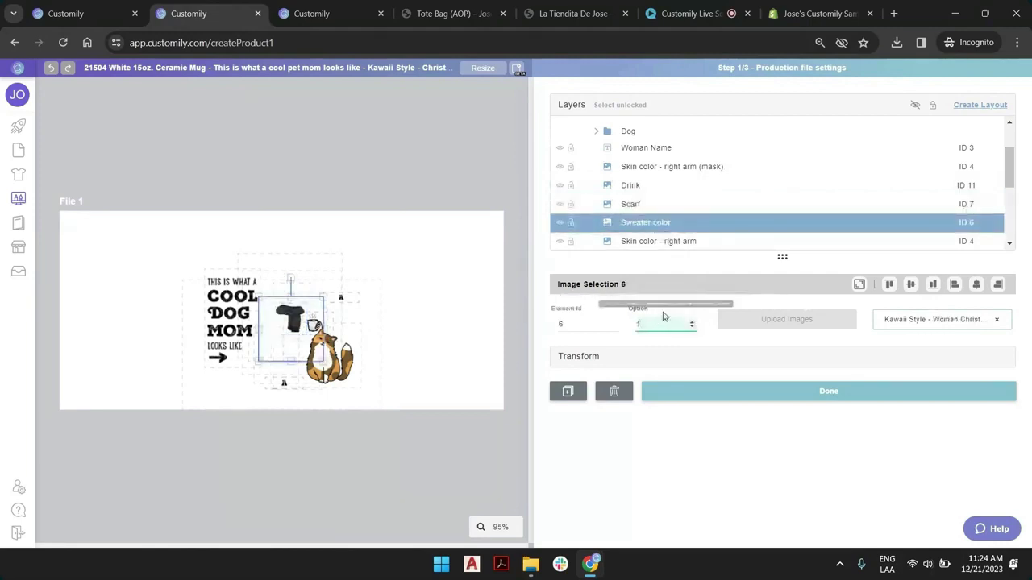
type("5")
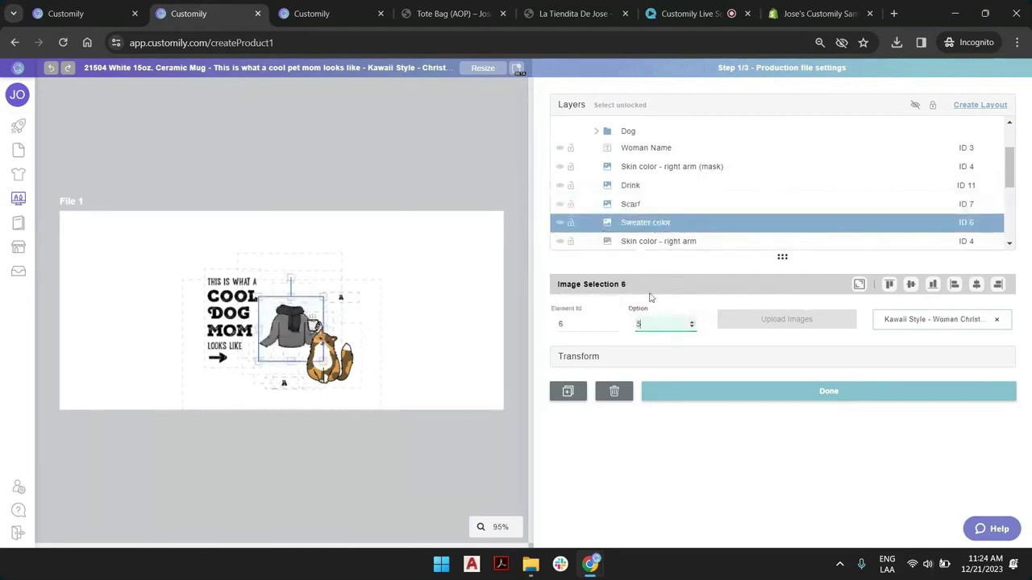
left_click(662, 242)
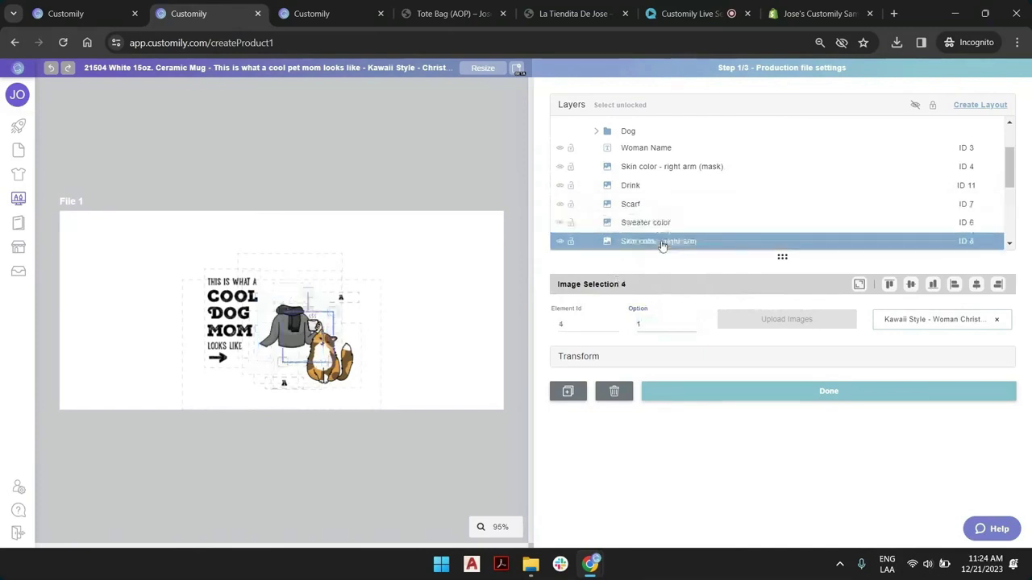
double_click(639, 324)
type("2")
scroll(663, 208, "down", 1)
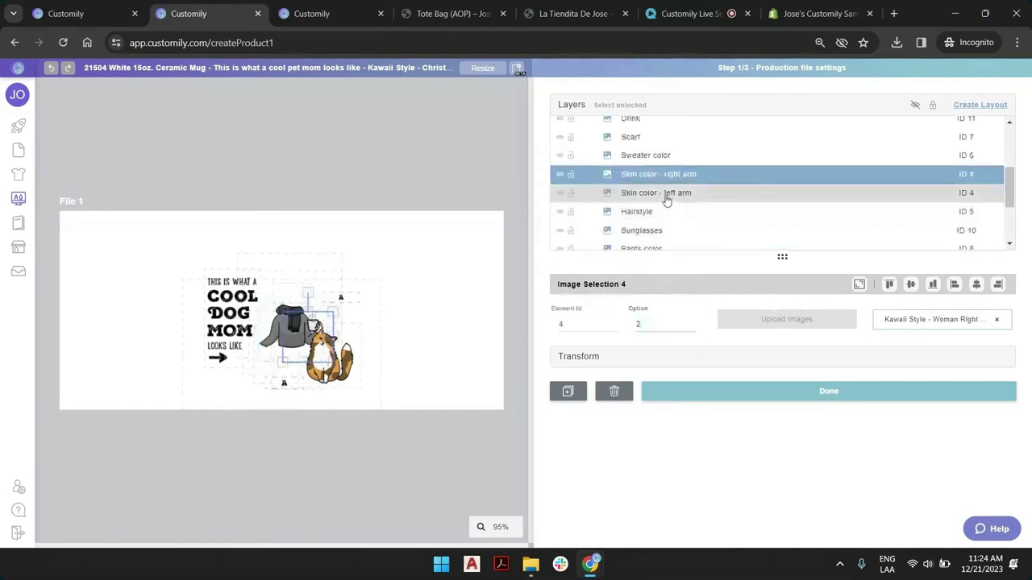
left_click(666, 198)
left_click(649, 324)
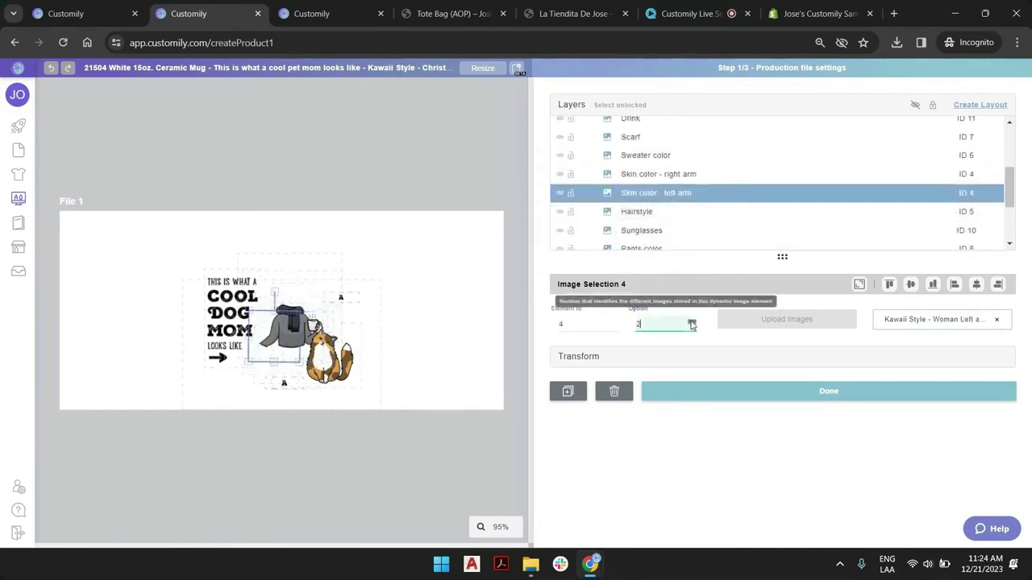
Step: Review the Hairstyle, Sunglasses, Pants and Shoe layers, then set skin colour to option 2 and background to 3
left_click(650, 216)
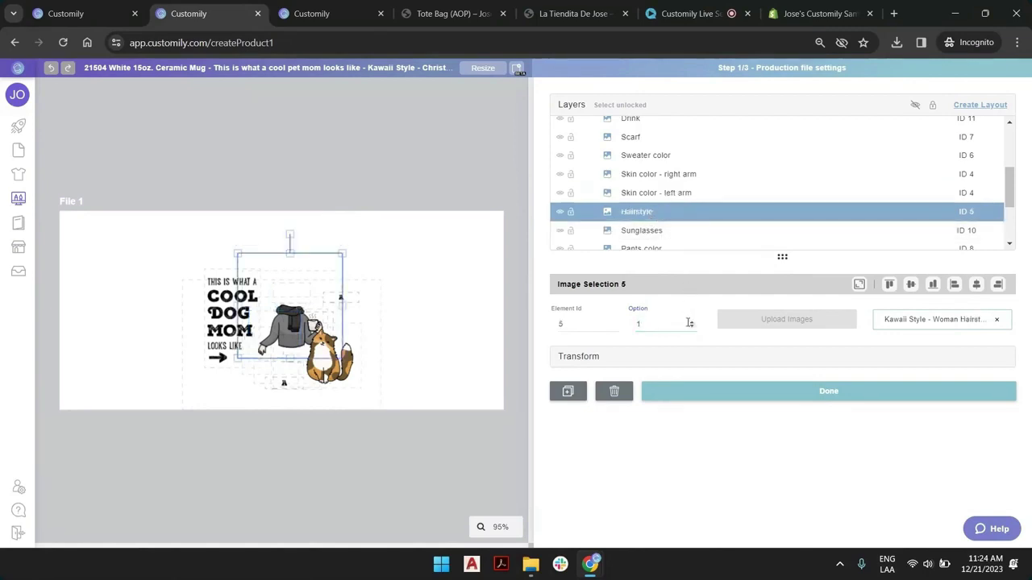
left_click(645, 232)
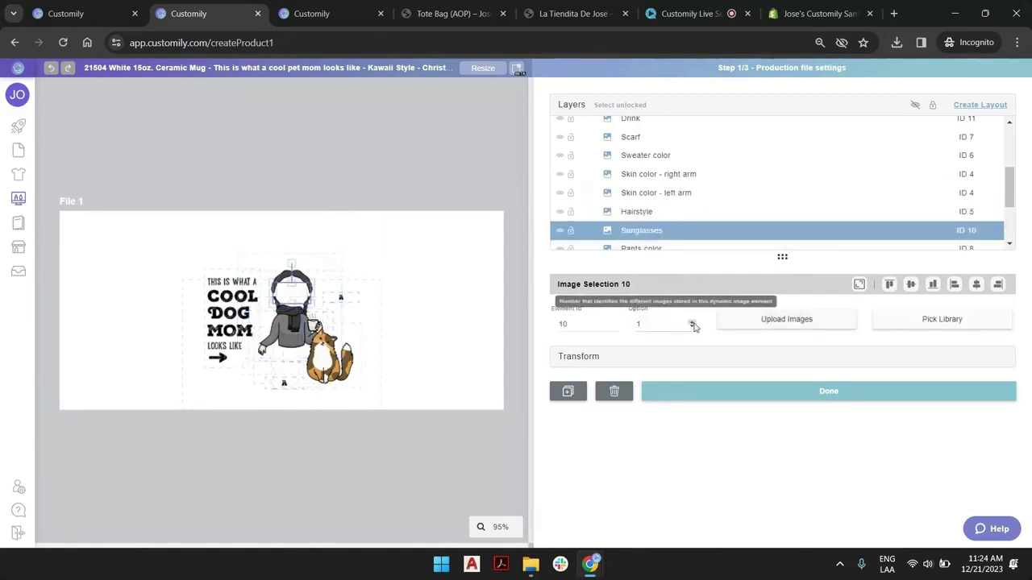
left_click(650, 246)
left_click(691, 320)
left_click(661, 221)
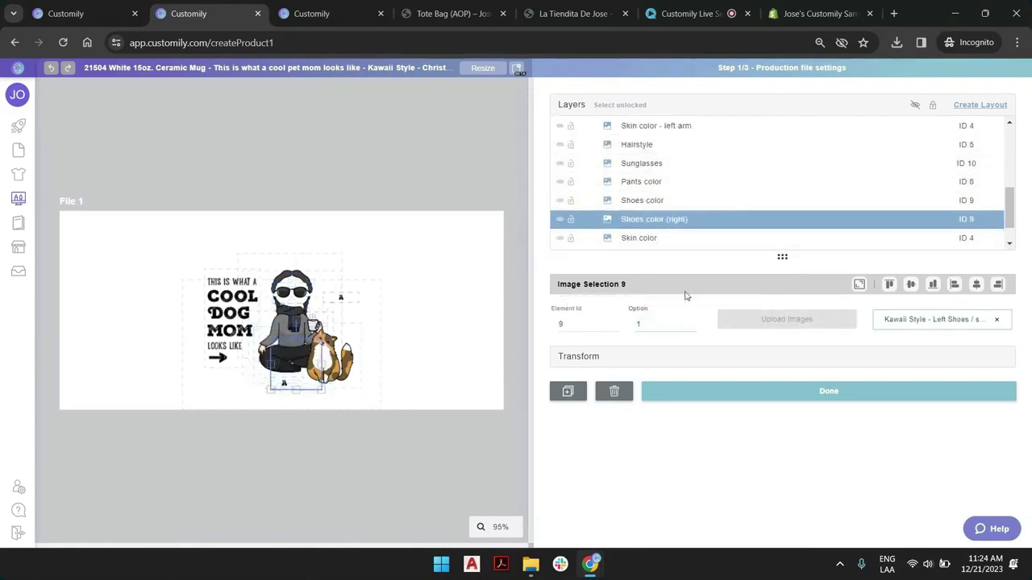
left_click(660, 240)
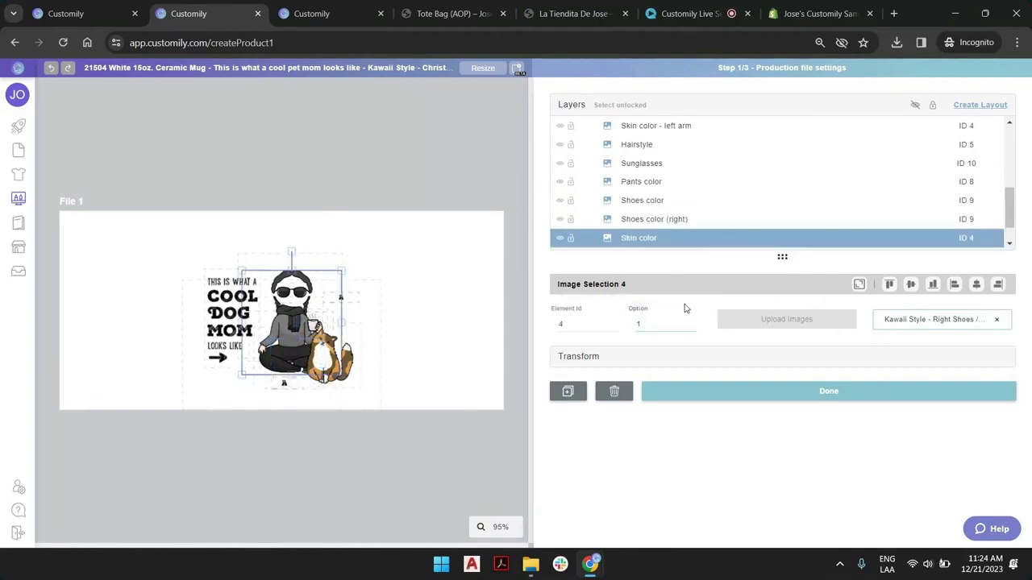
left_click(691, 323)
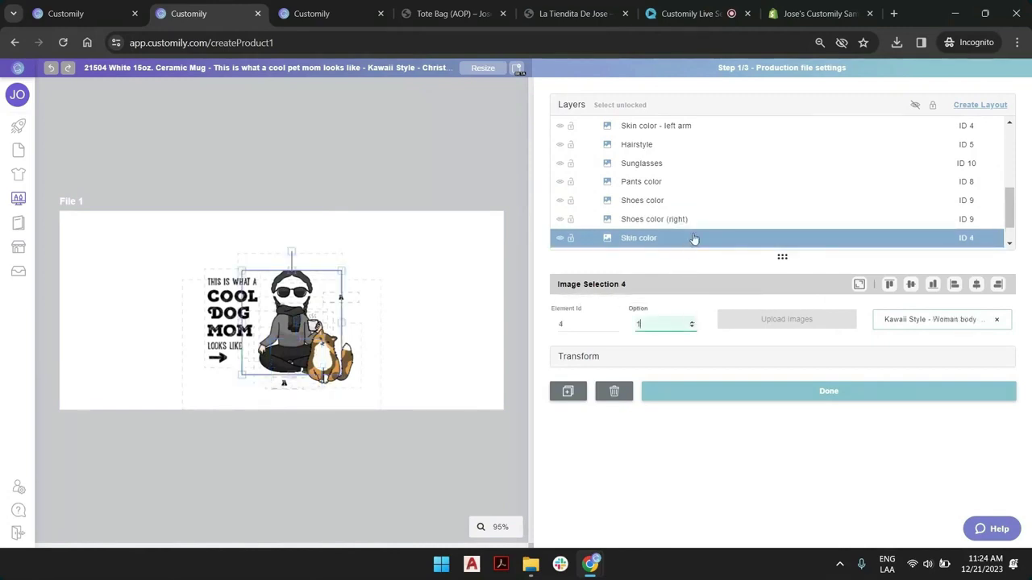
left_click(692, 322)
scroll(677, 218, "down", 1)
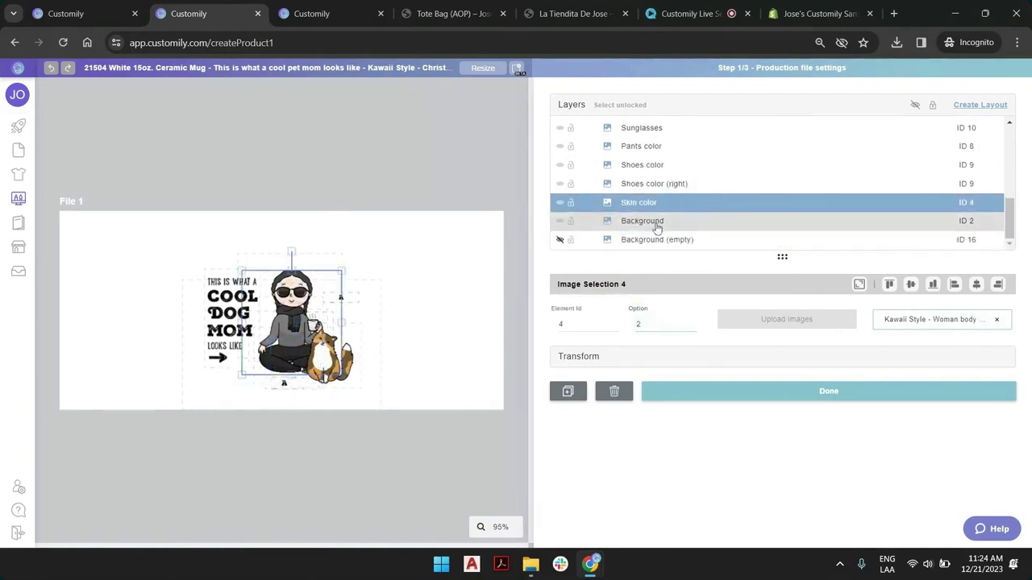
left_click(657, 228)
left_click(692, 325)
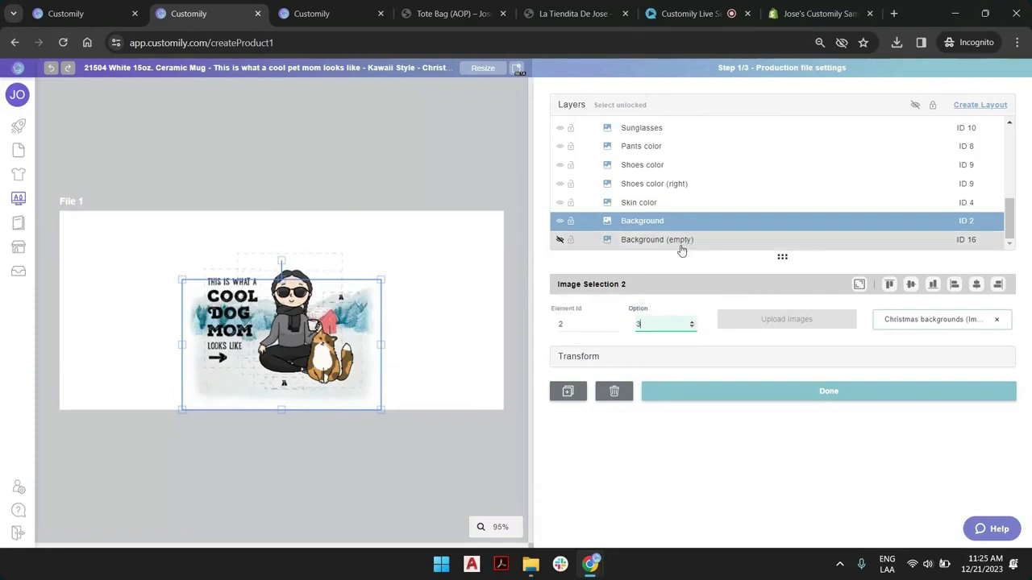
Step: Select the six design layers and drag them up and right to X 126.14, Y 52.74
left_click_drag(414, 152, 92, 506)
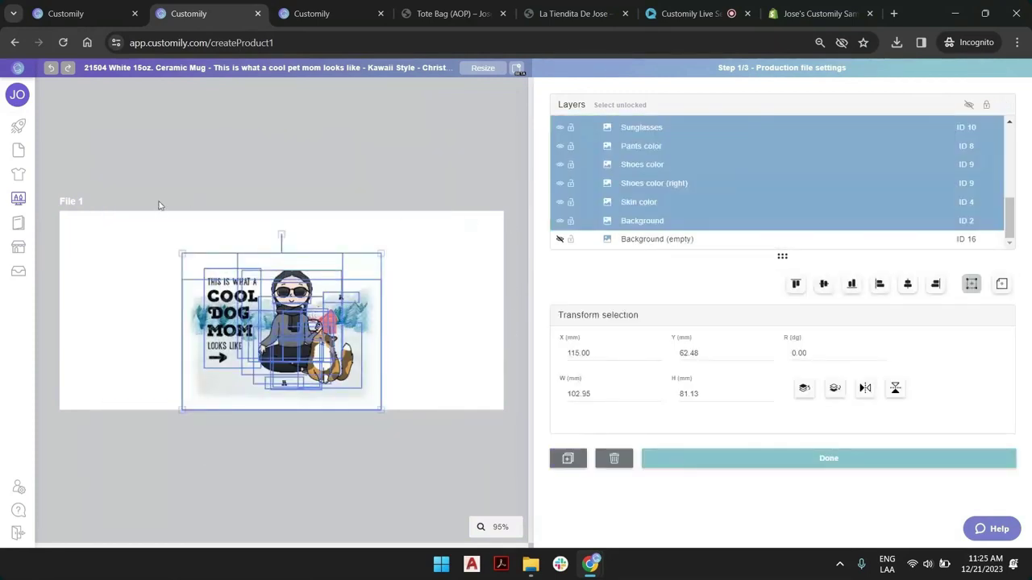
left_click(65, 223)
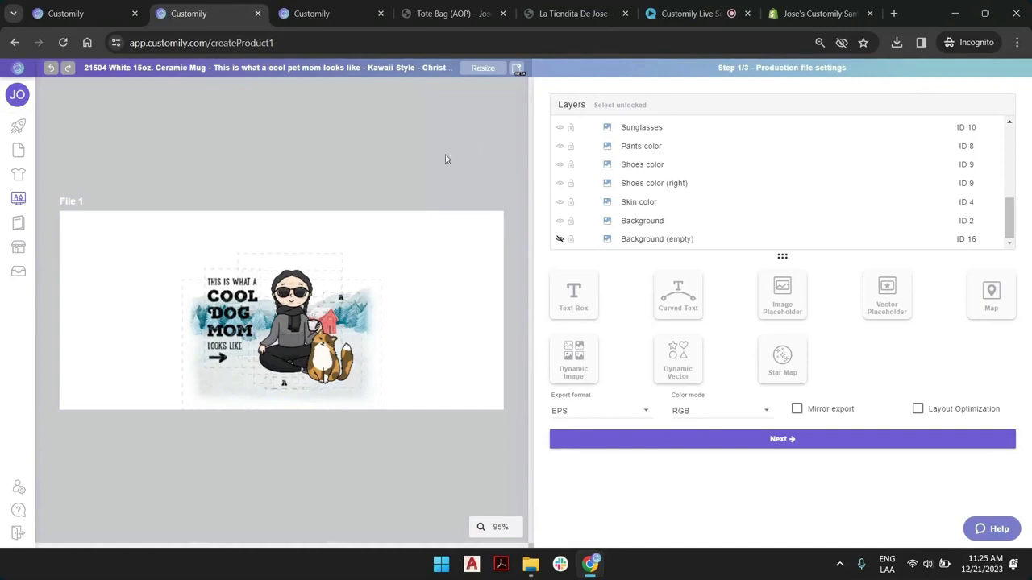
left_click_drag(442, 155, 72, 499)
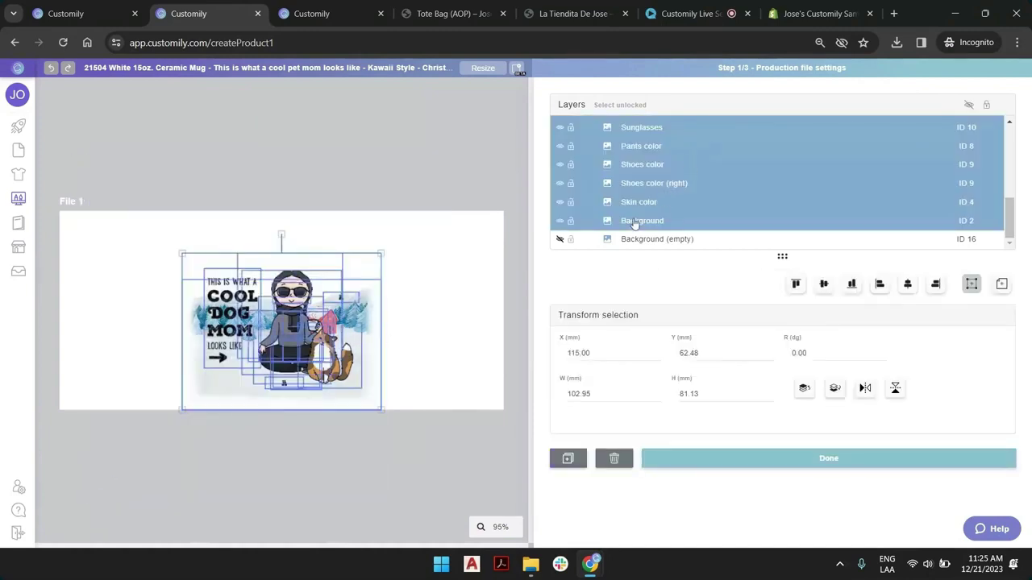
left_click_drag(288, 324, 177, 303)
left_click_drag(164, 243, 328, 295)
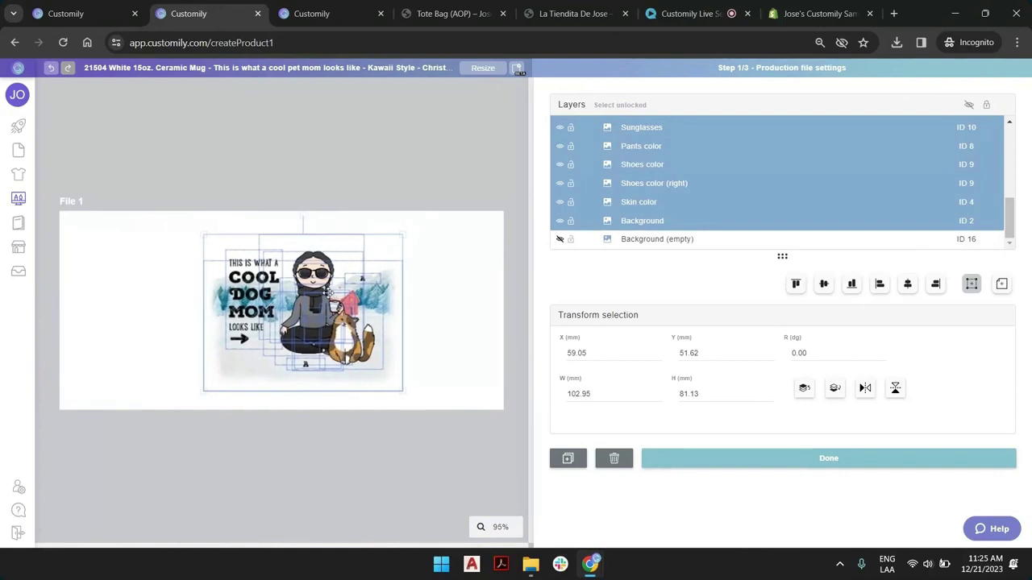
left_click(377, 171)
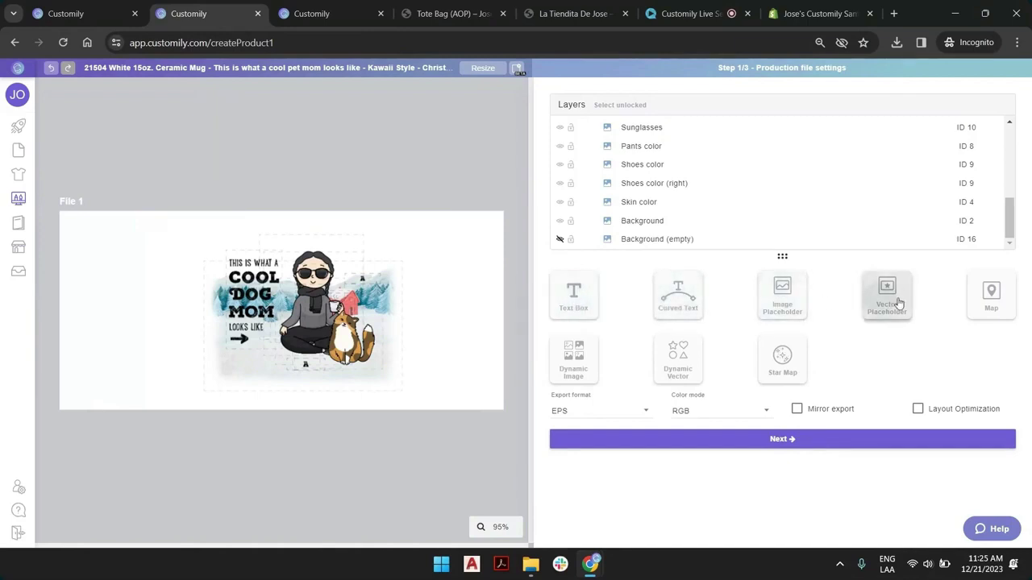
Step: Add a dynamic image with the uploaded 15oz White Mug guide screenshot, fitted to the canvas
left_click(580, 365)
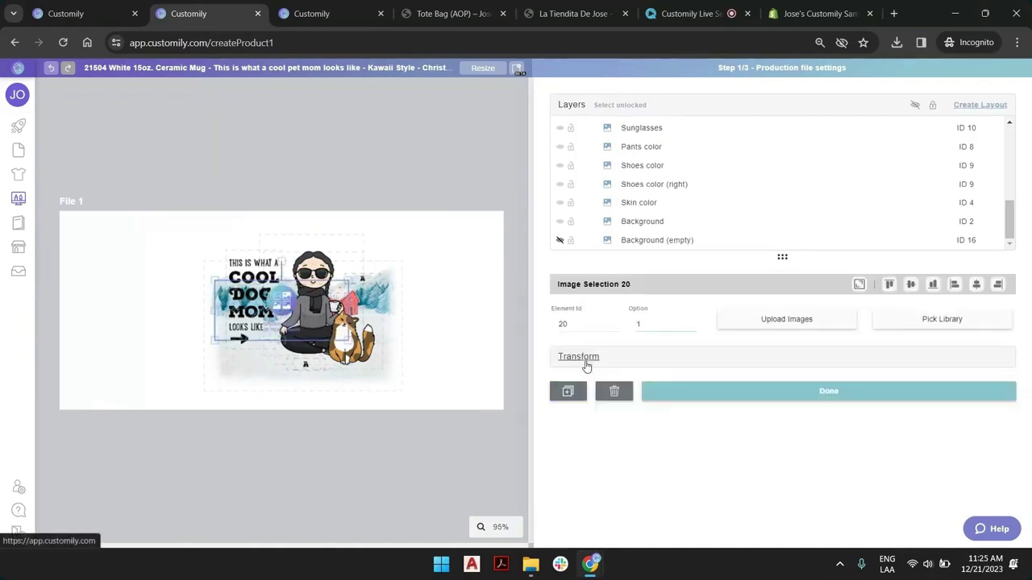
left_click_drag(268, 278, 151, 256)
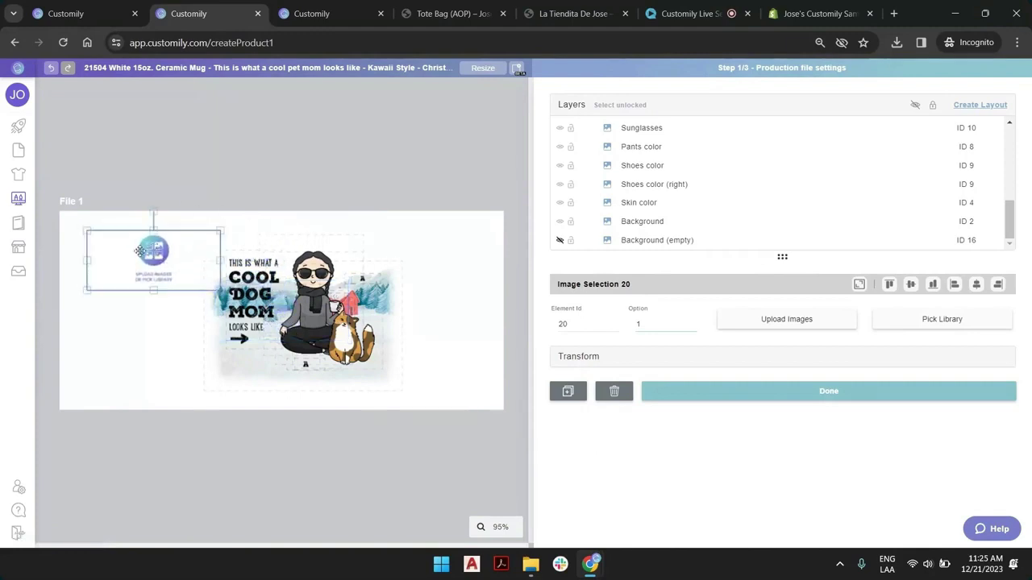
left_click(761, 323)
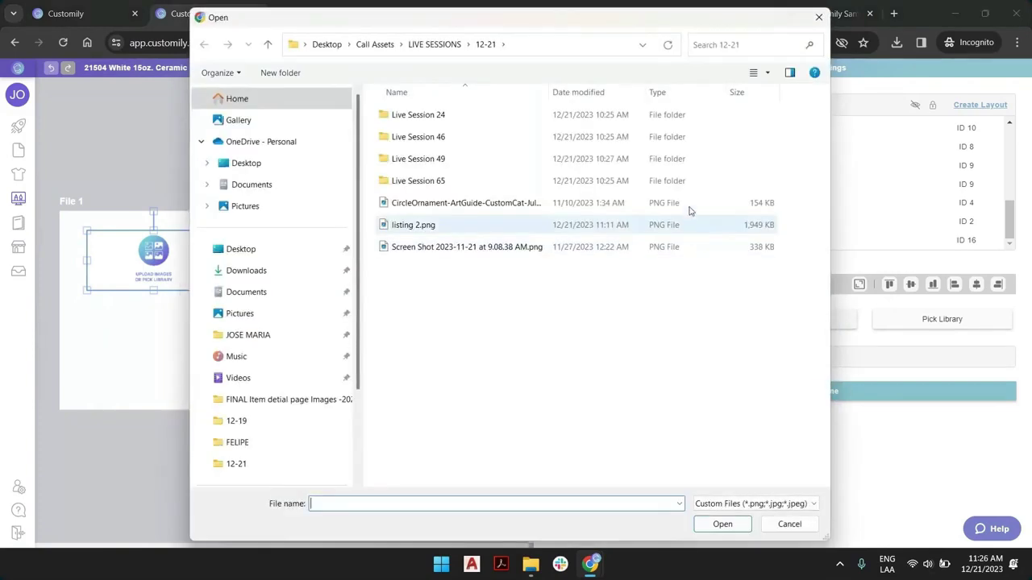
double_click(430, 252)
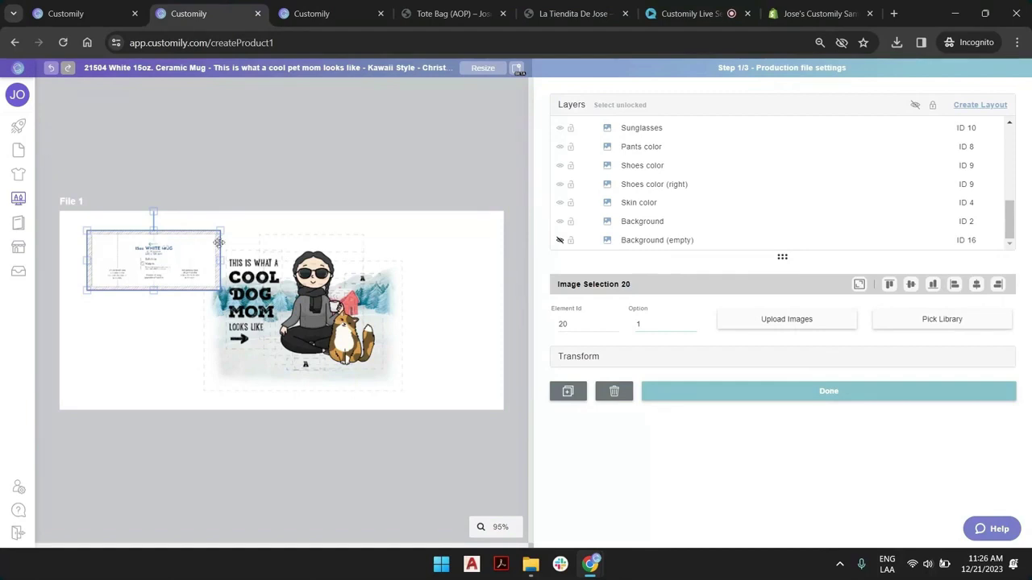
left_click_drag(222, 261, 454, 260)
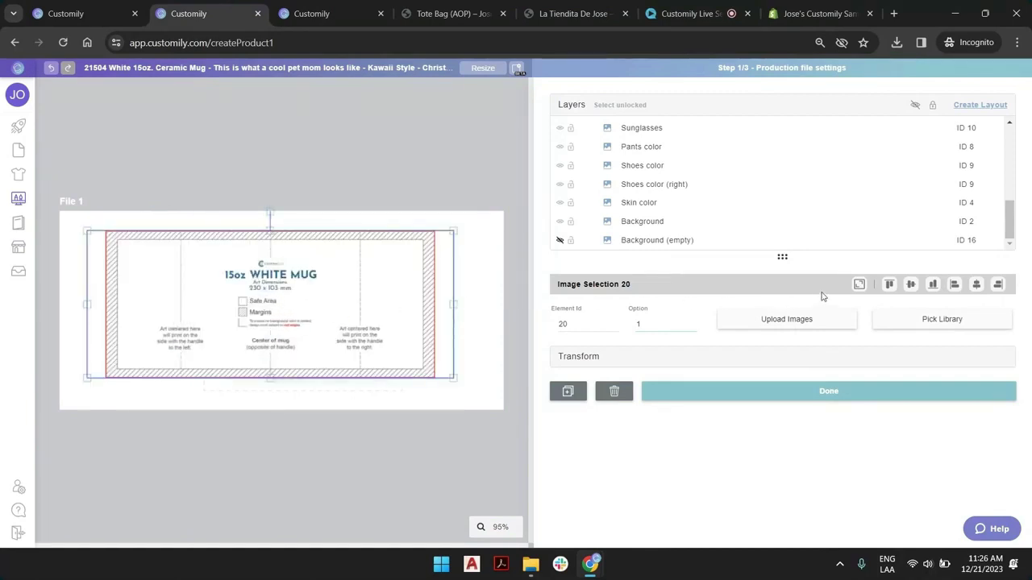
left_click(858, 286)
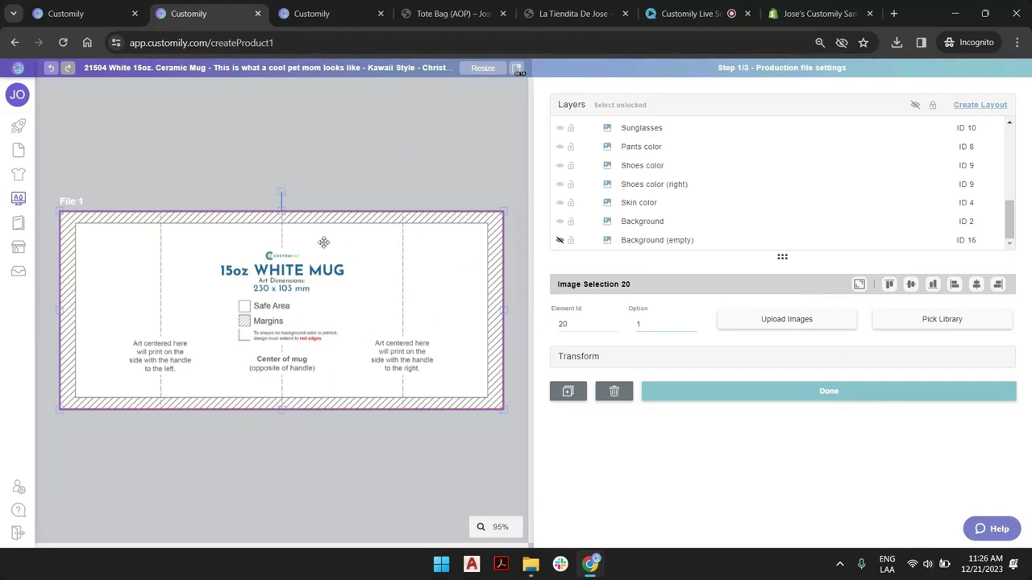
left_click(296, 124)
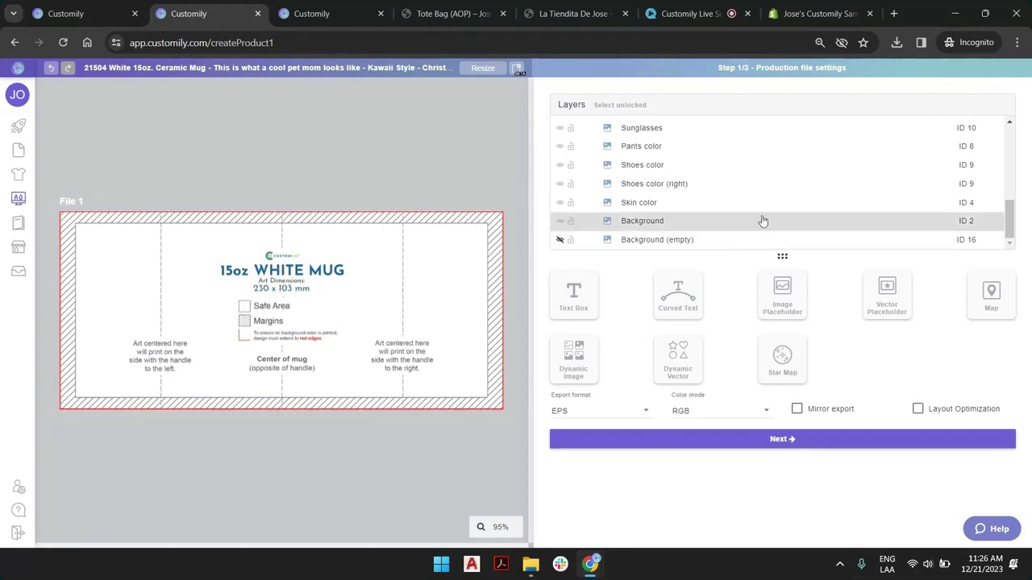
Step: Rename Image Selection 20 to 'guide', drag it beneath all layers, and lock it
scroll(726, 194, "up", 5)
left_click(657, 125)
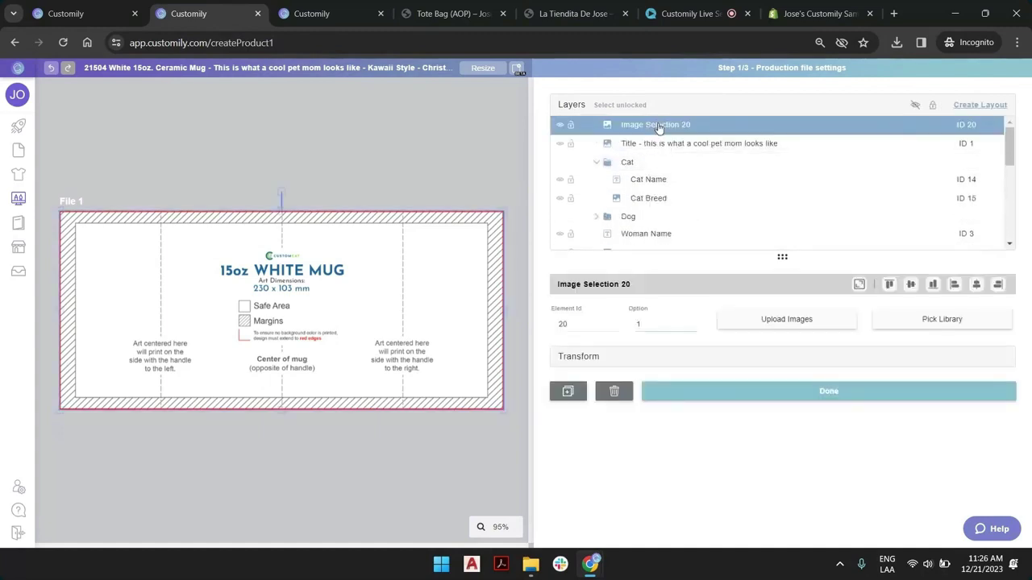
double_click(659, 126)
type("g")
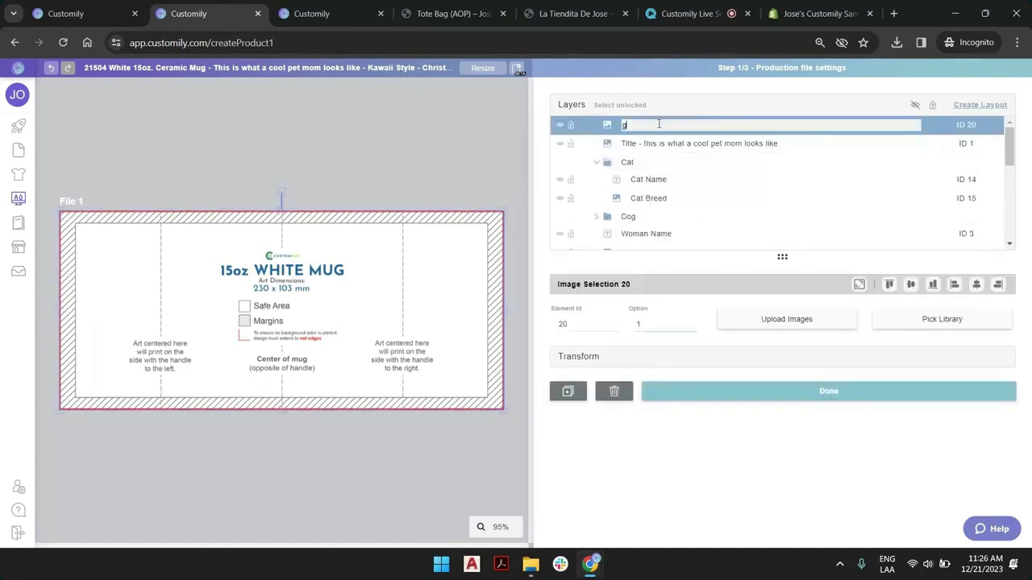
type("uide")
key("Return")
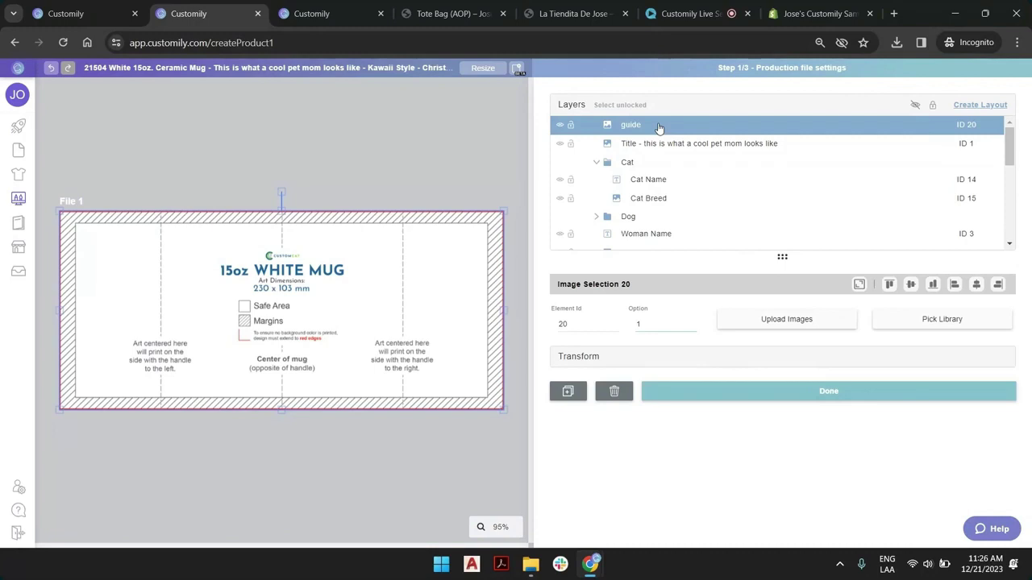
left_click_drag(659, 127, 667, 242)
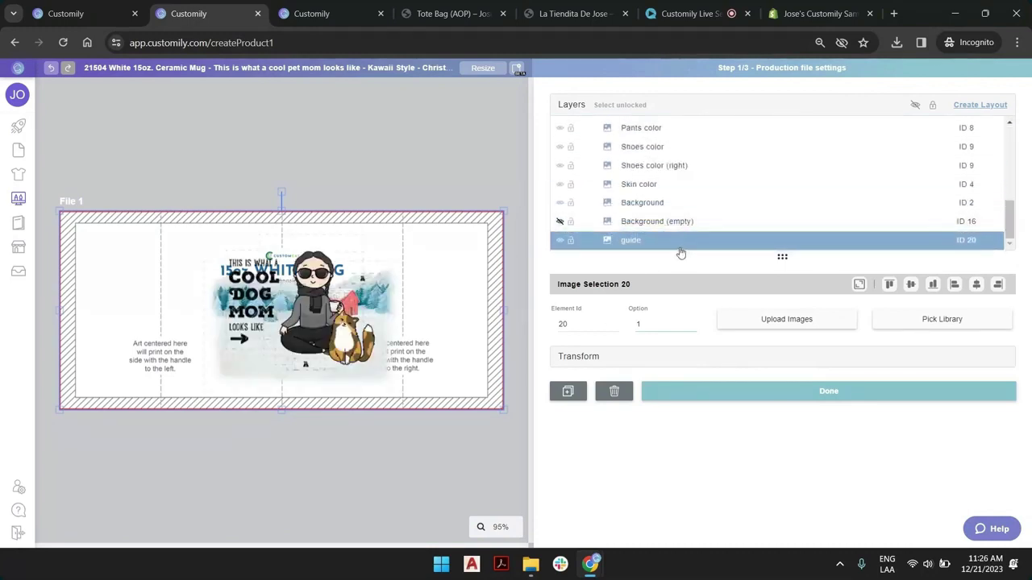
left_click(570, 242)
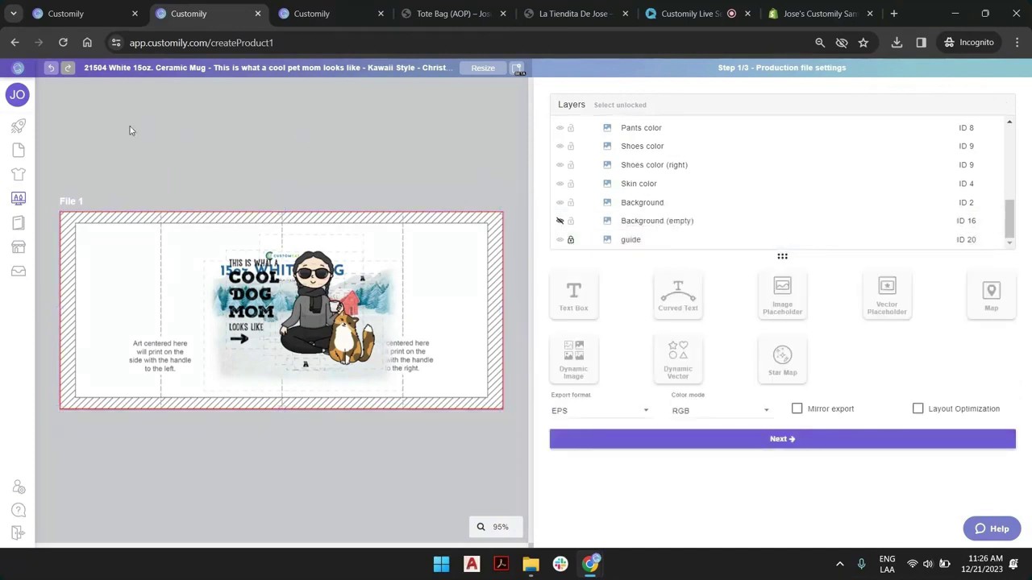
Step: Set the Dog Breed layer inside the Dog folder to option 2
left_click_drag(83, 128, 470, 492)
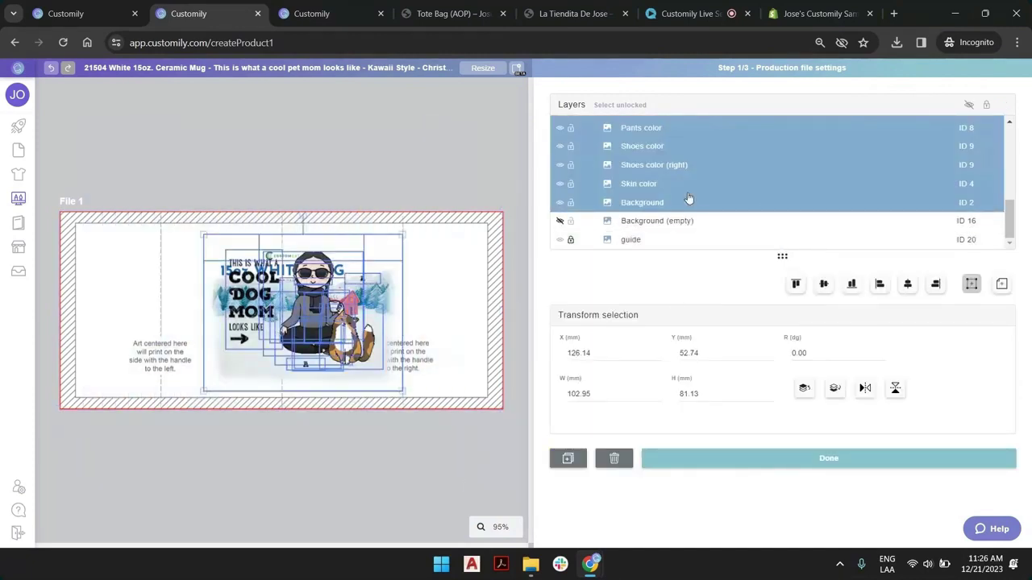
scroll(651, 185, "up", 1)
scroll(651, 182, "up", 5)
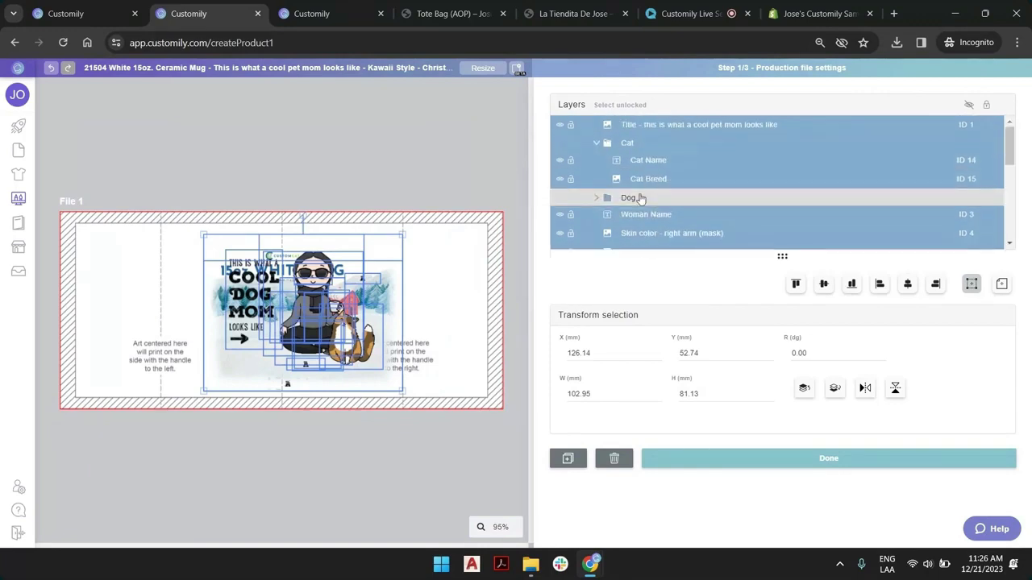
left_click(642, 197, "shift")
left_click(653, 134)
scroll(653, 133, "down", 10)
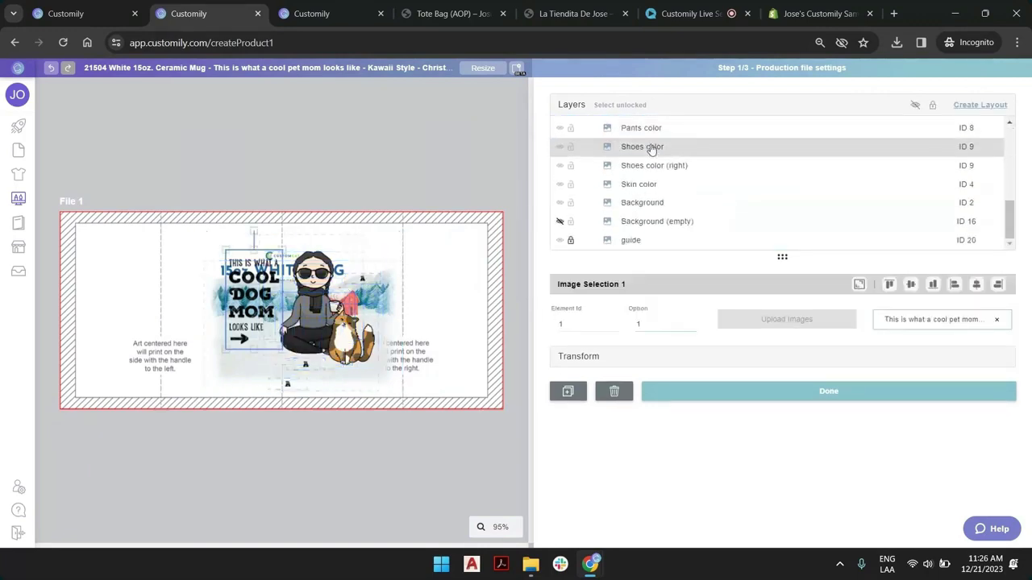
scroll(652, 147, "up", 10)
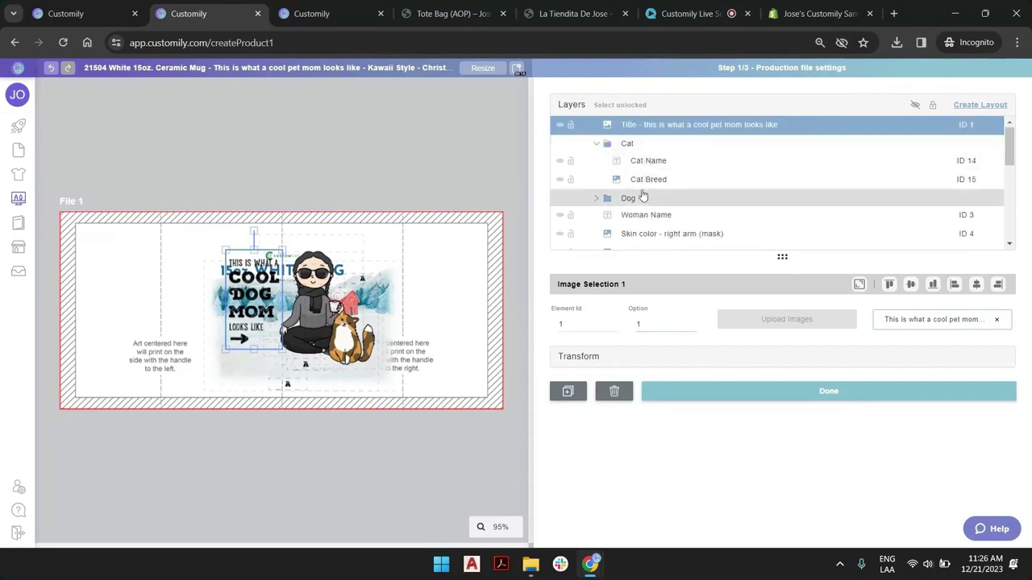
left_click(632, 199)
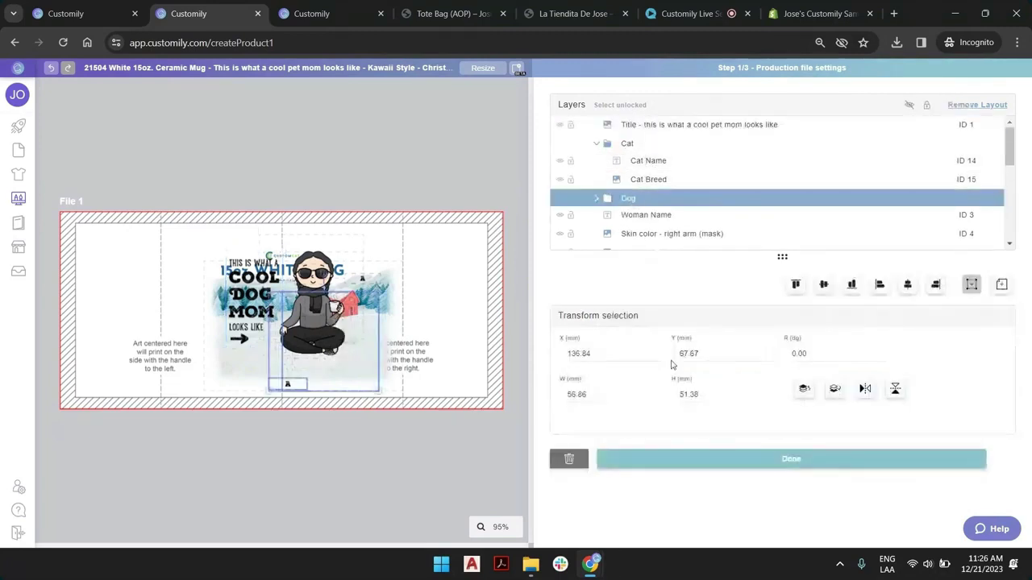
left_click(597, 199)
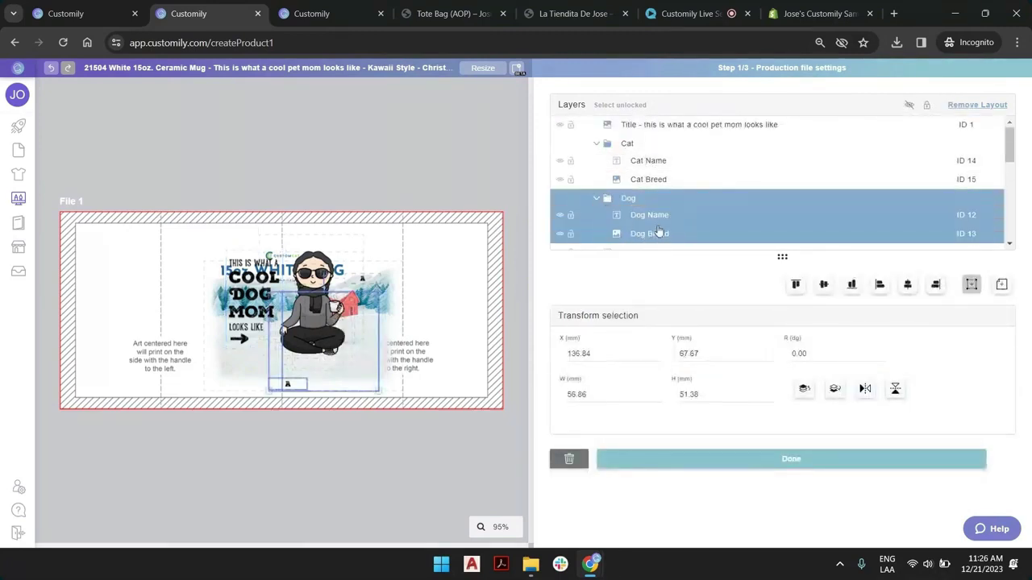
left_click(659, 231)
left_click(691, 321)
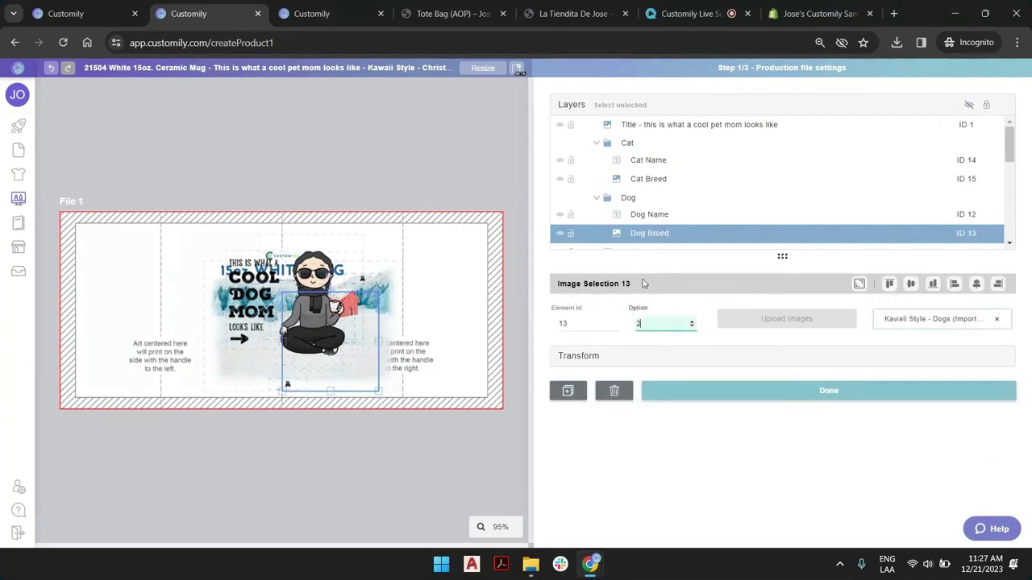
Step: Move the whole Dog group up and right to X 149.85, Y 56.61 mm, beside the woman
left_click(649, 179)
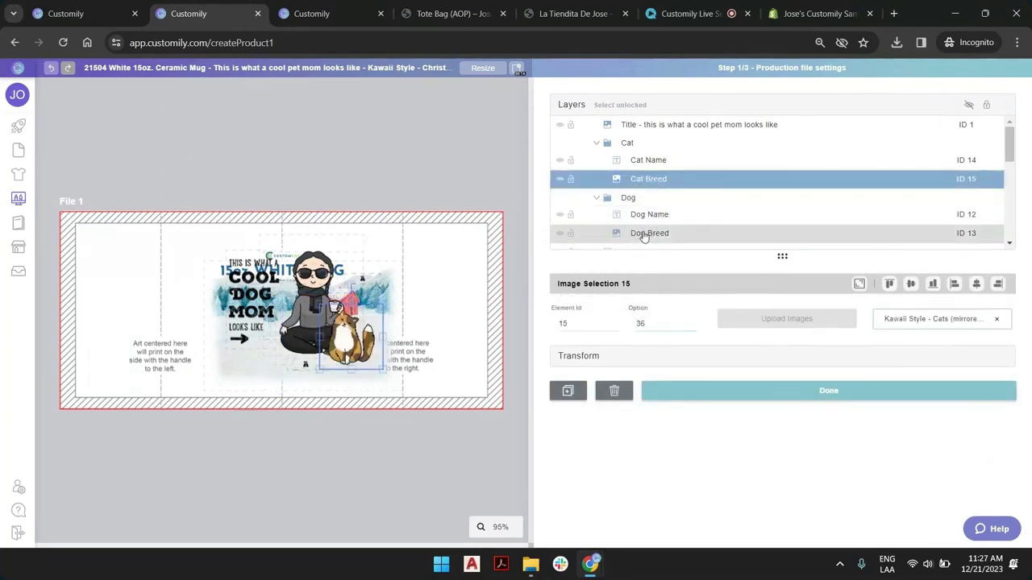
left_click(644, 234)
left_click(647, 215, "shift")
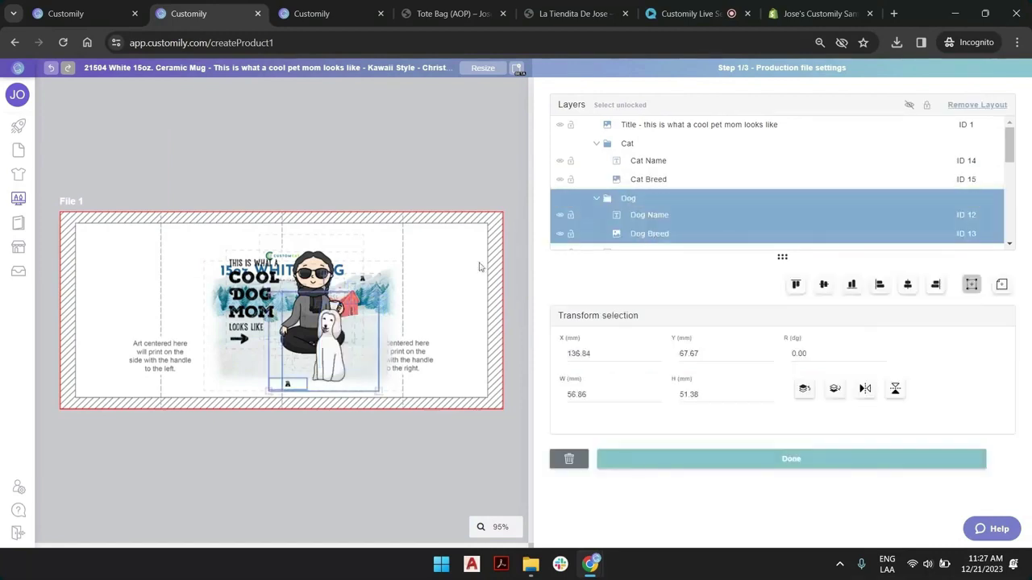
left_click_drag(330, 353, 356, 337)
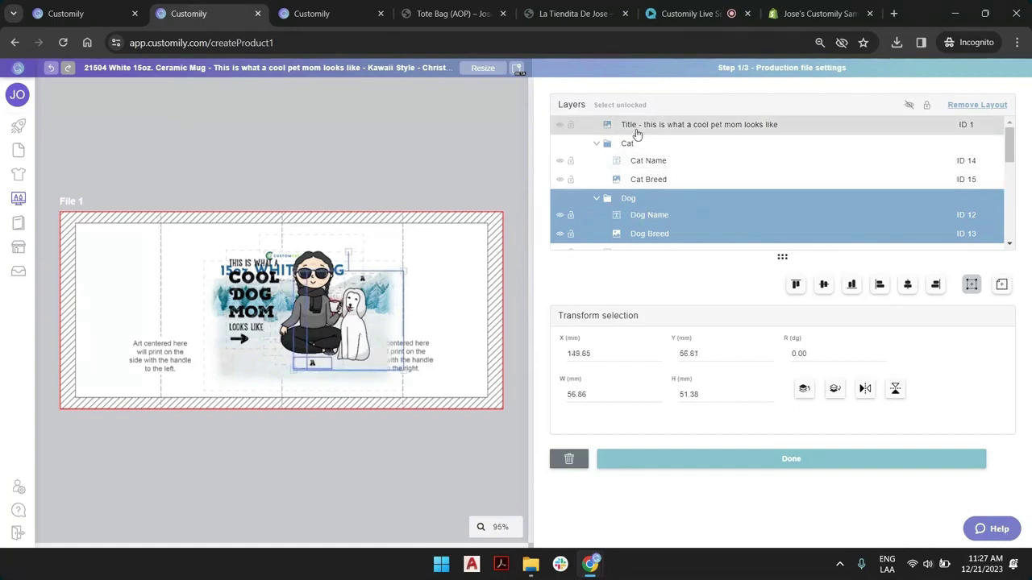
left_click(636, 132)
scroll(657, 133, "down", 5)
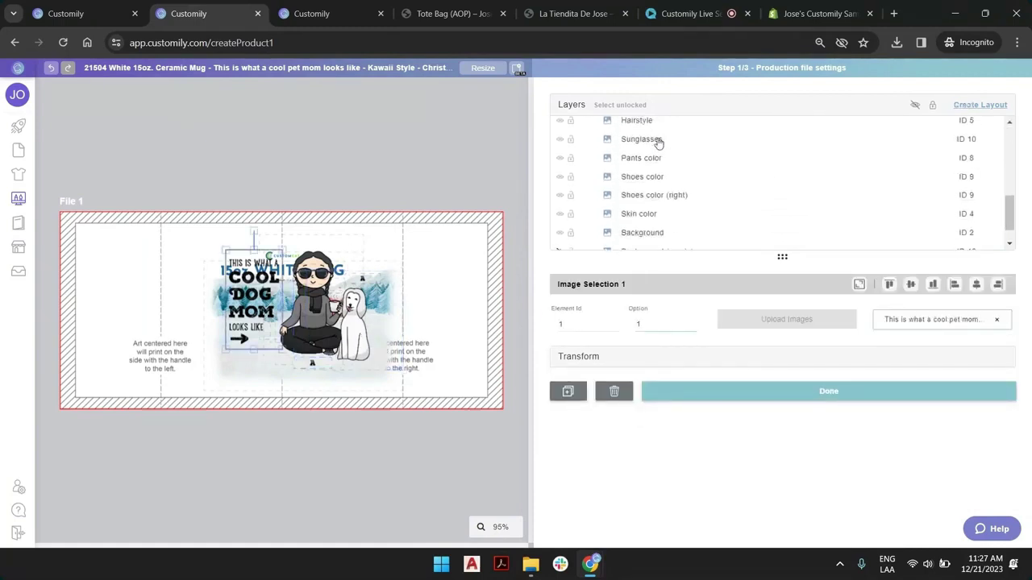
scroll(657, 137, "up", 5)
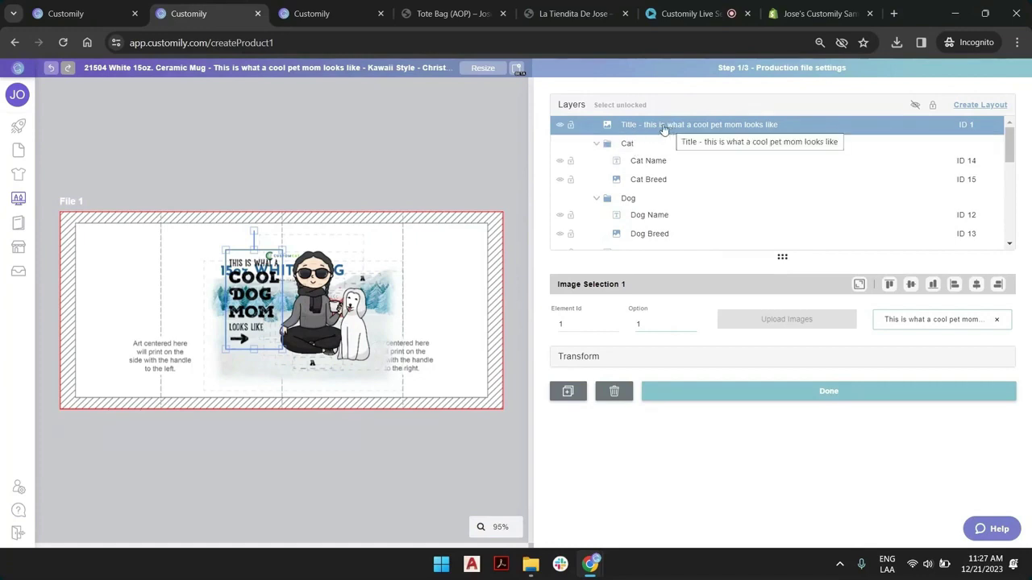
scroll(669, 133, "down", 5)
scroll(631, 147, "down", 1)
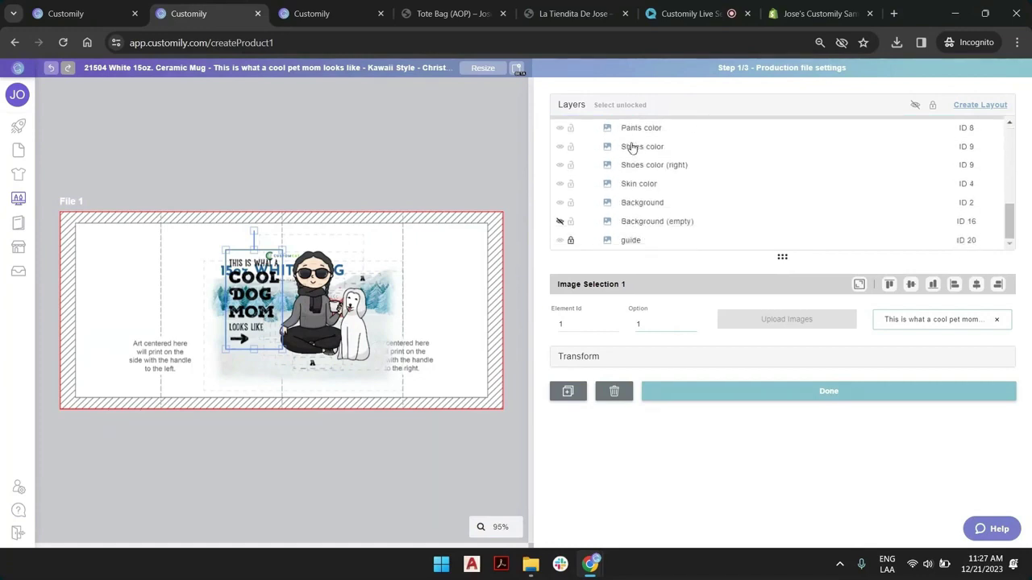
Step: Move all pet mom layers to the mug's left print zone (X 52.77, Y 56.54 mm) and shrink to about 99 × 78 mm
left_click(642, 206, "shift")
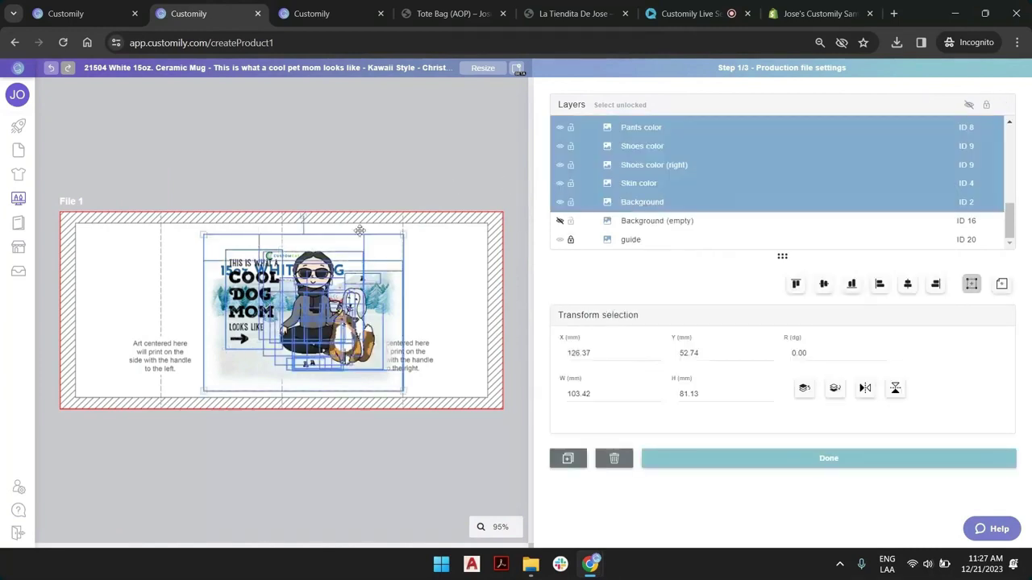
scroll(656, 184, "up", 3)
scroll(655, 185, "up", 1)
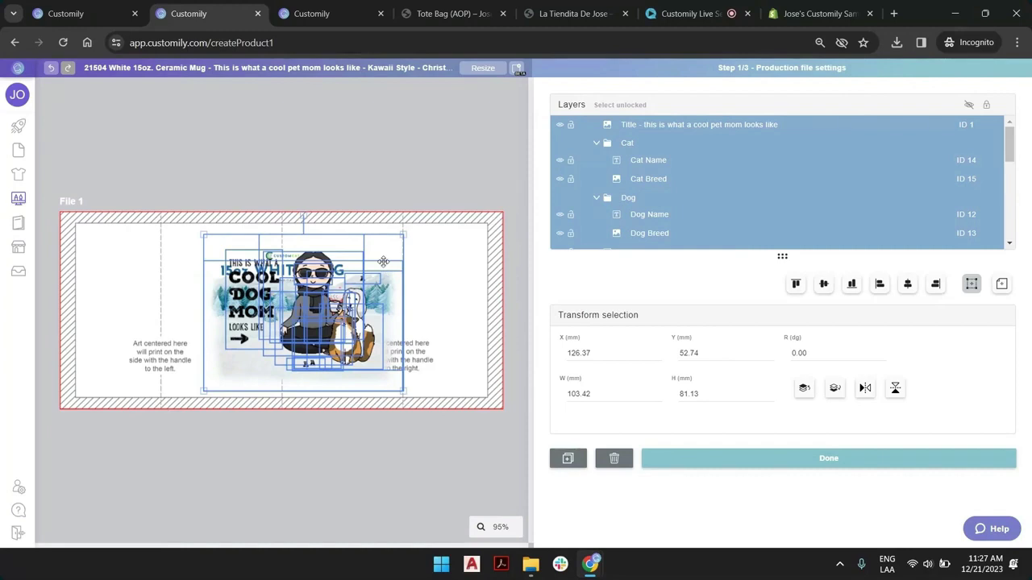
left_click_drag(383, 262, 233, 275)
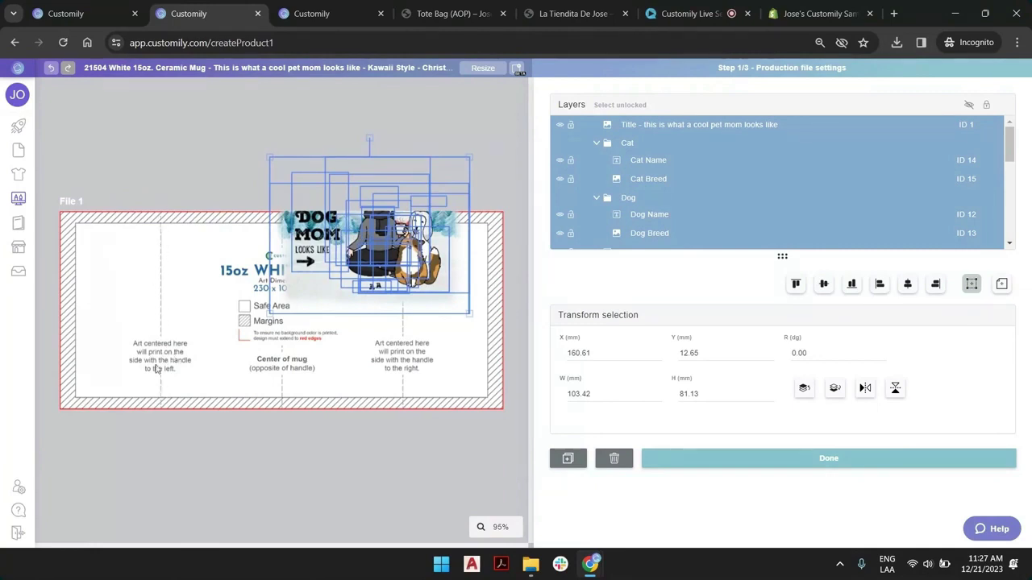
left_click_drag(397, 246, 184, 301)
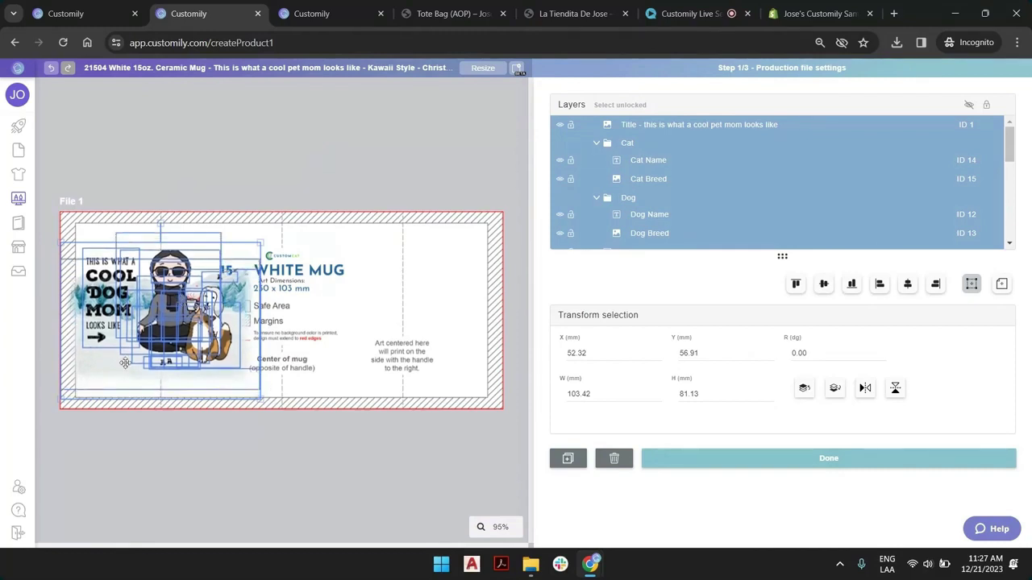
left_click_drag(64, 397, 73, 394)
mouse_move(175, 296)
left_mouse_down()
mouse_move(179, 311)
mouse_move(188, 304)
left_mouse_up()
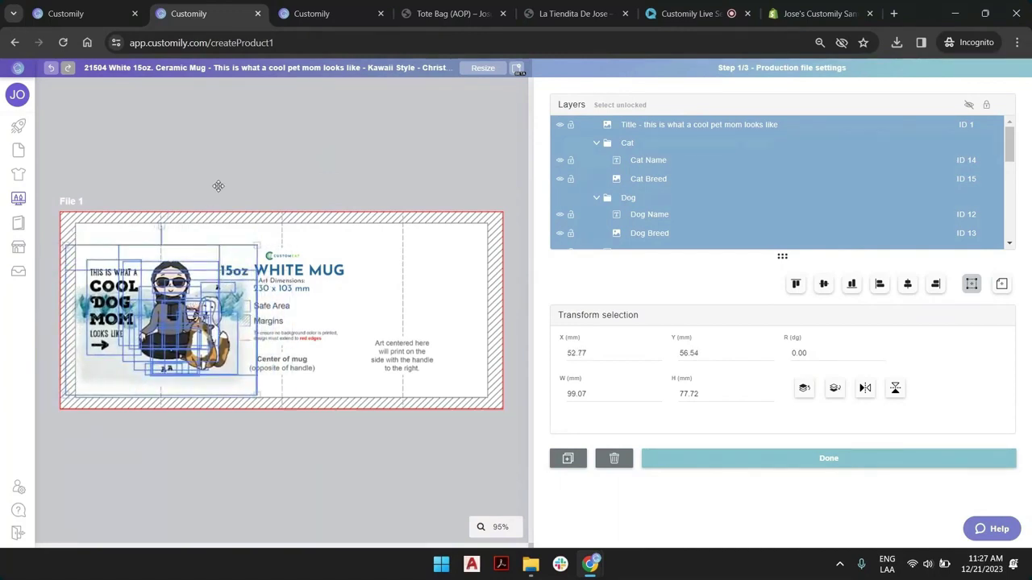
left_click(217, 185)
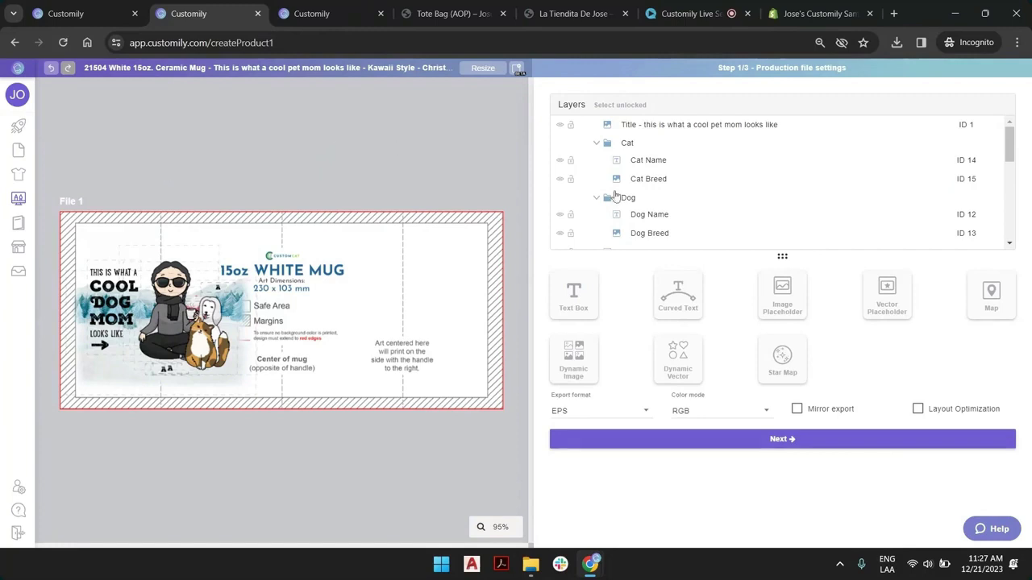
scroll(635, 216, "down", 5)
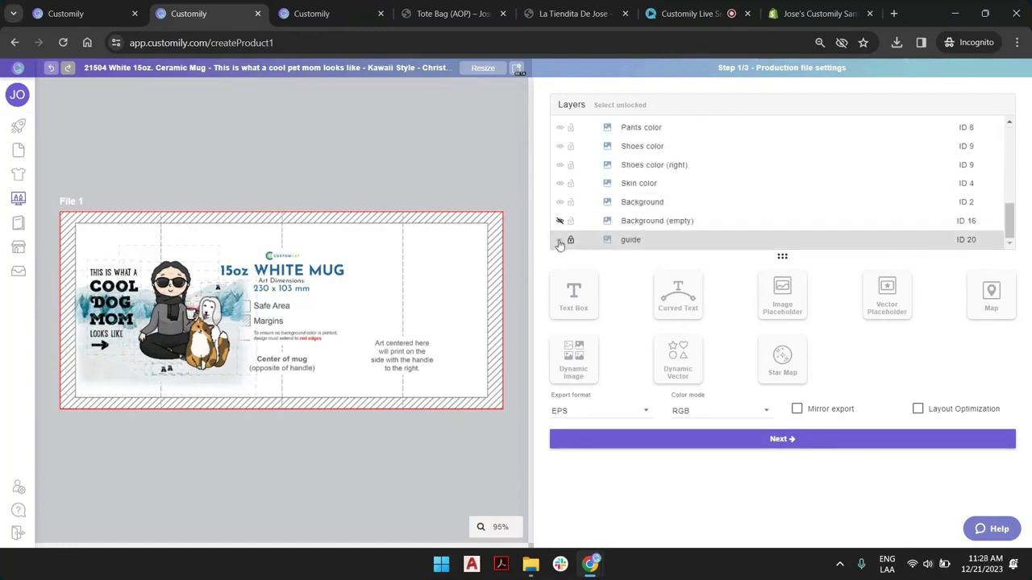
Step: Hide the print guide, then in Preview settings show it and resize it to fit the mug mockup
left_click(559, 240)
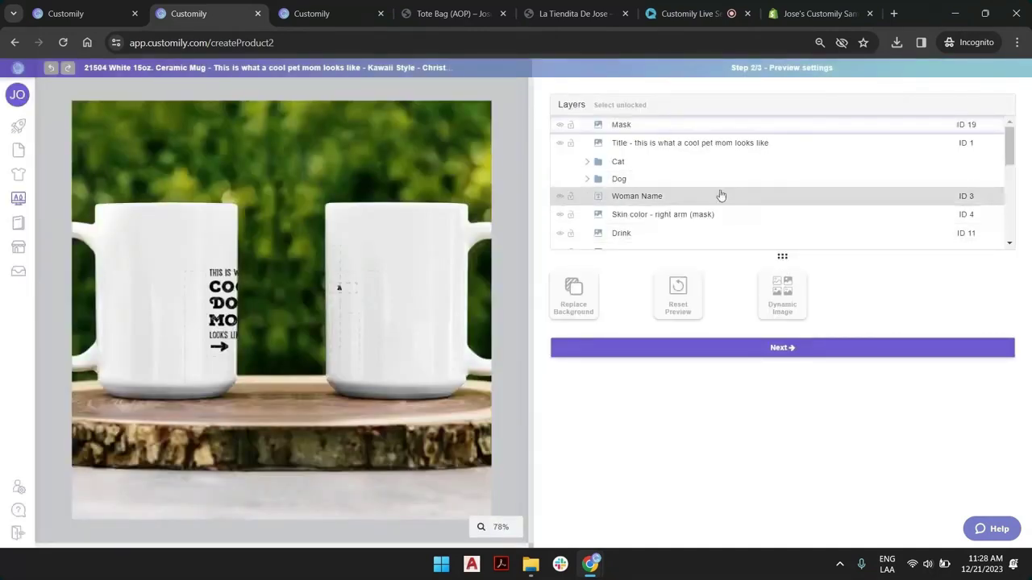
scroll(670, 175, "down", 8)
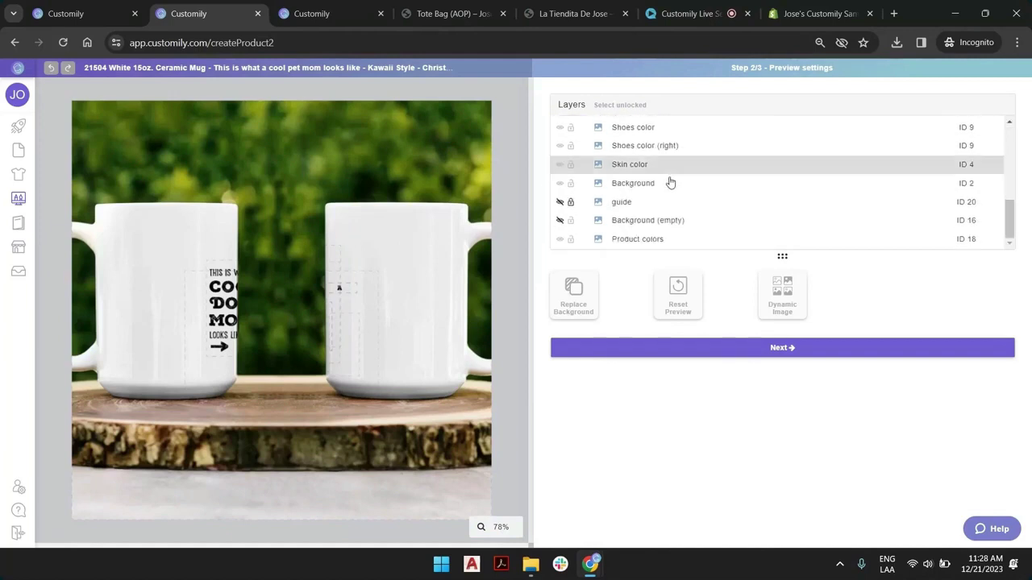
left_click(561, 202)
left_click(572, 203)
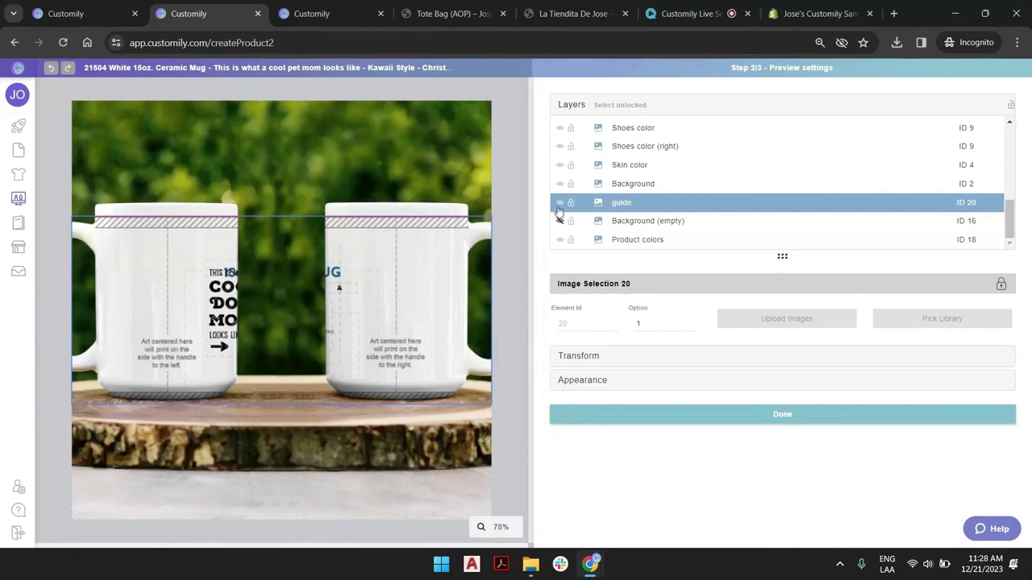
mouse_move(13, 211)
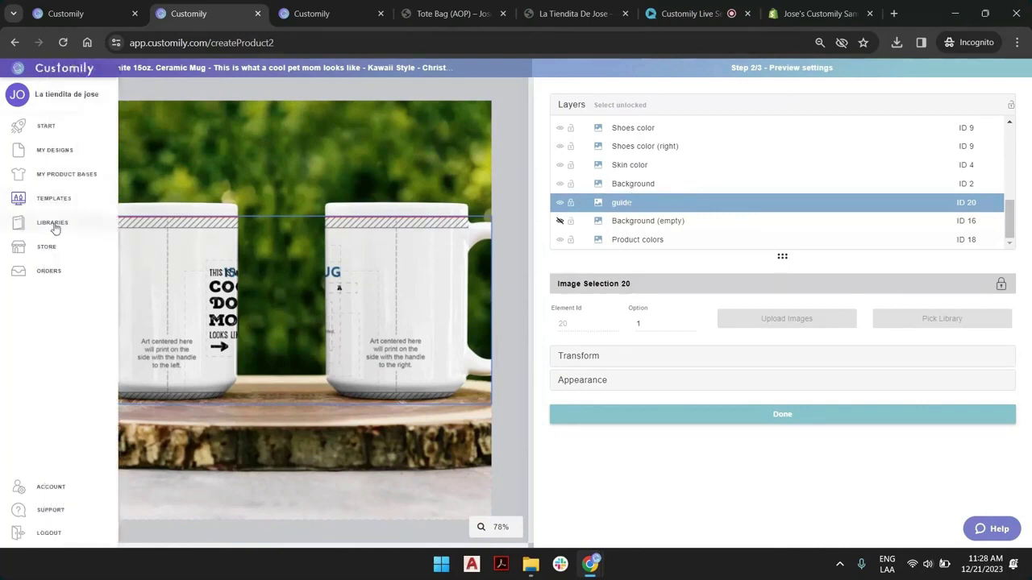
left_click(189, 227)
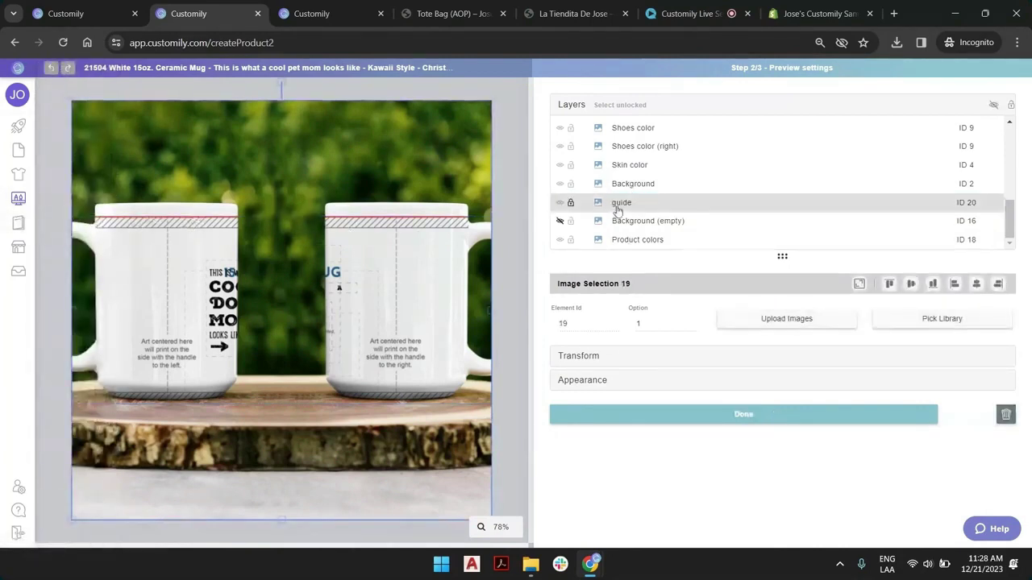
left_click(580, 206)
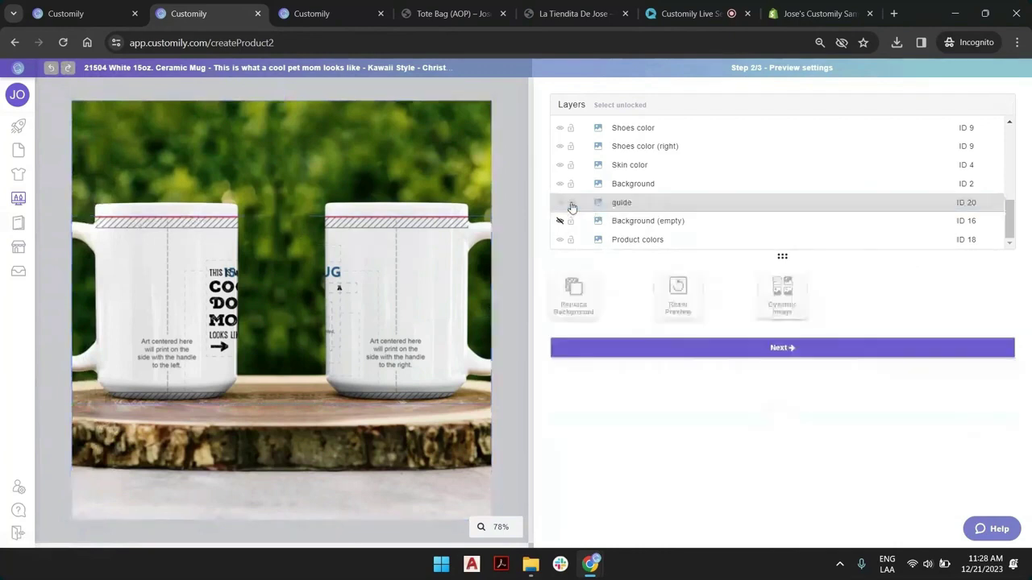
left_click_drag(71, 216, 96, 228)
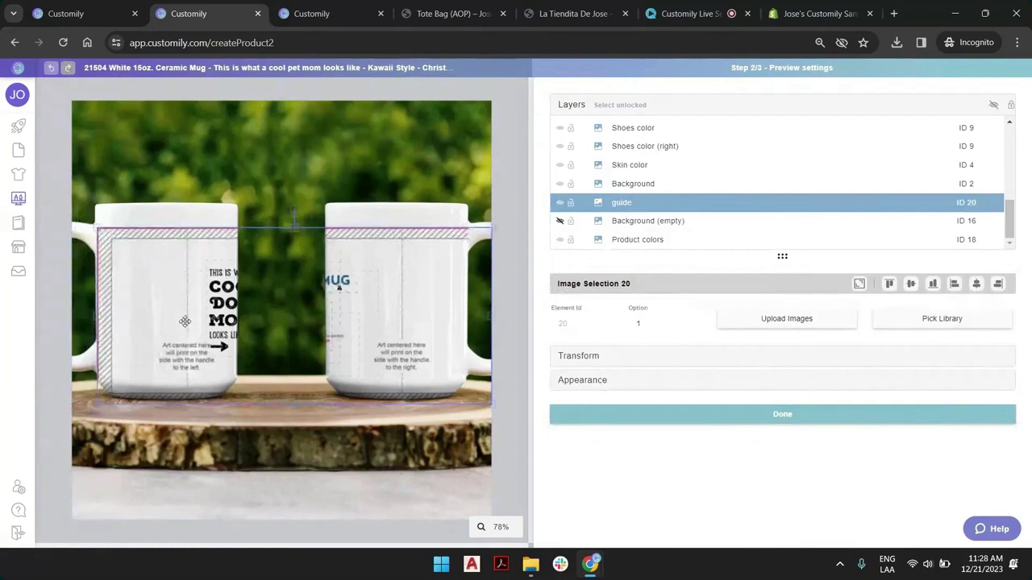
left_click_drag(186, 334, 190, 319)
left_click_drag(496, 390, 471, 380)
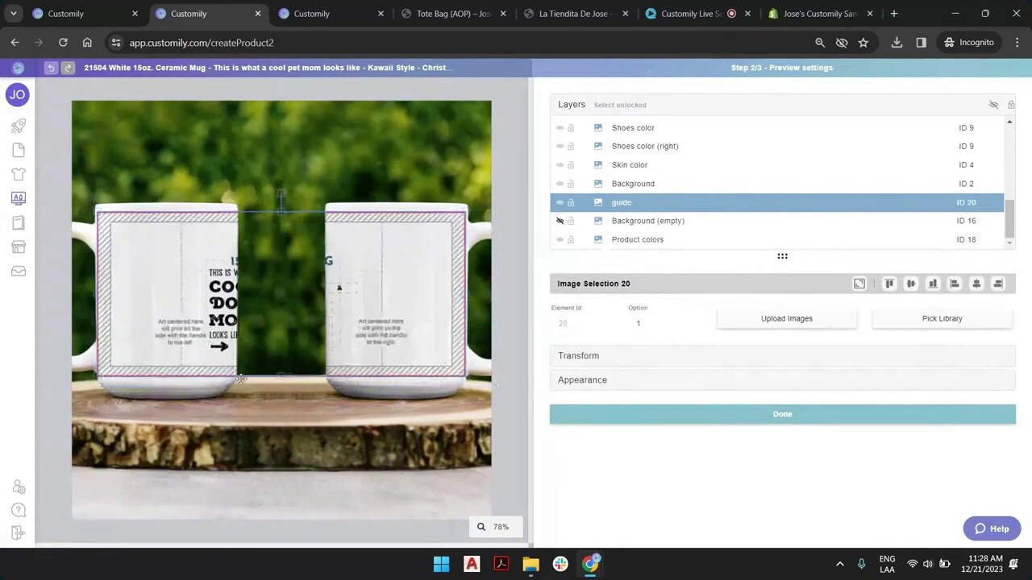
Step: Select all design layers from Title to Background and place the artwork on the left mug's front
left_click(640, 184)
scroll(641, 186, "up", 2)
scroll(641, 185, "up", 3)
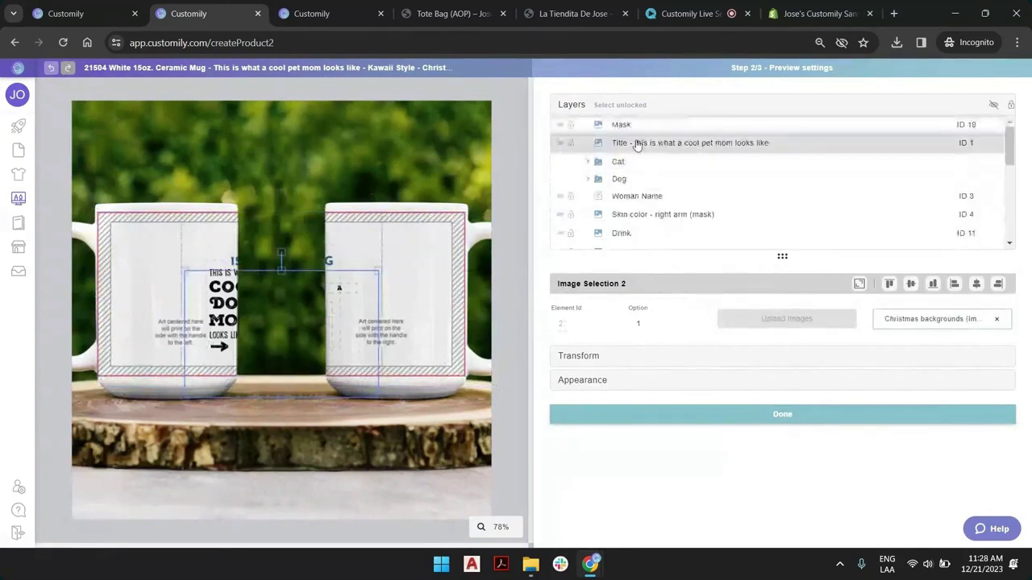
left_click(637, 145, "shift")
left_click_drag(355, 307, 249, 377)
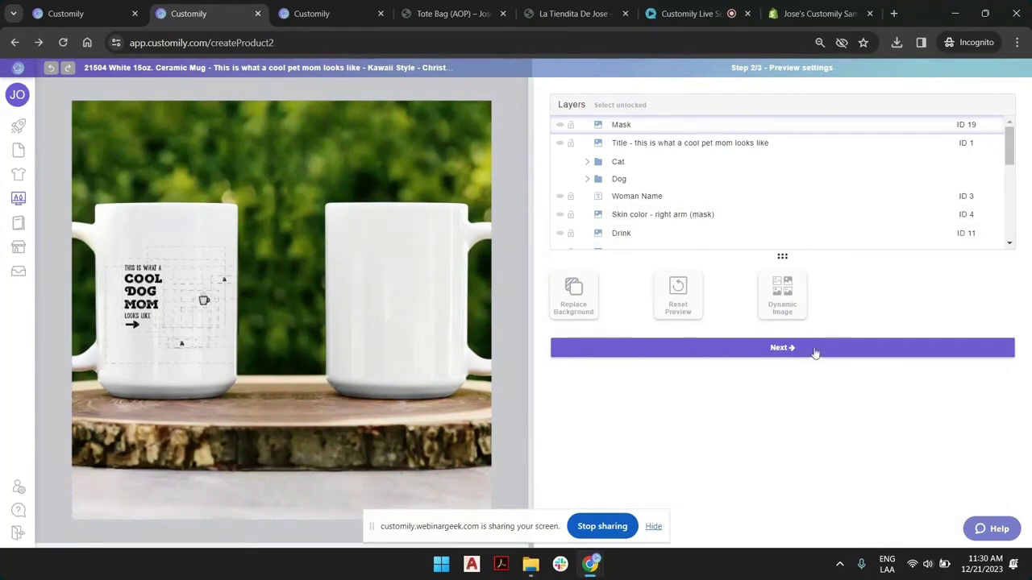
Step: In Template Review, check the Skin, Shoes and Pants color layers, trying the second shoe colour
left_click(814, 350)
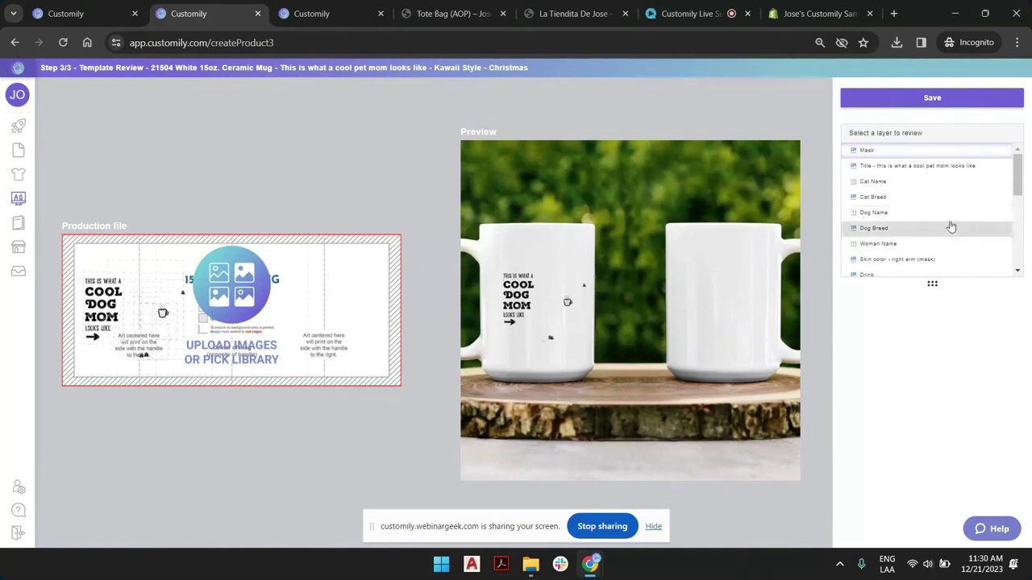
scroll(948, 224, "down", 5)
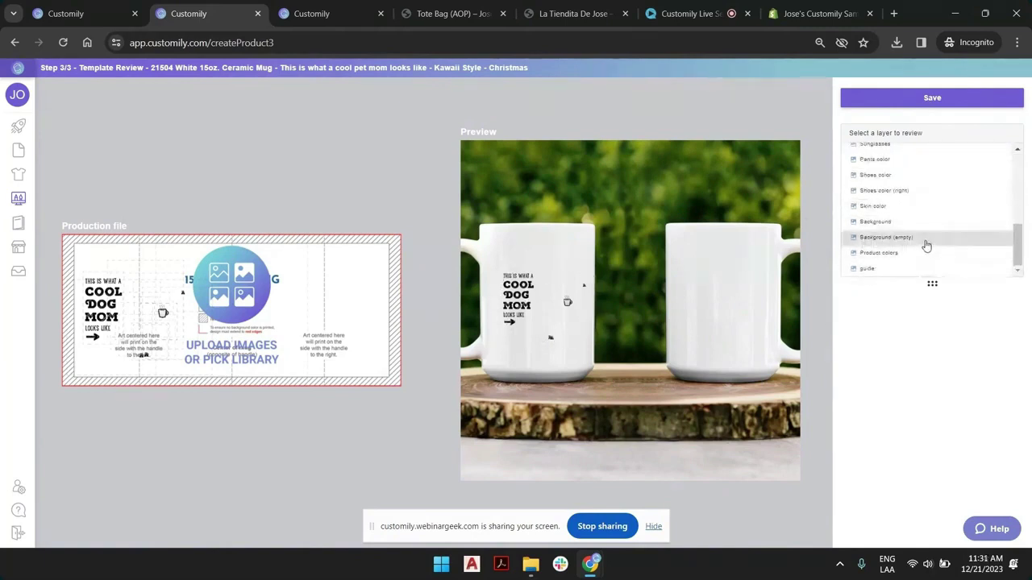
left_click(927, 206)
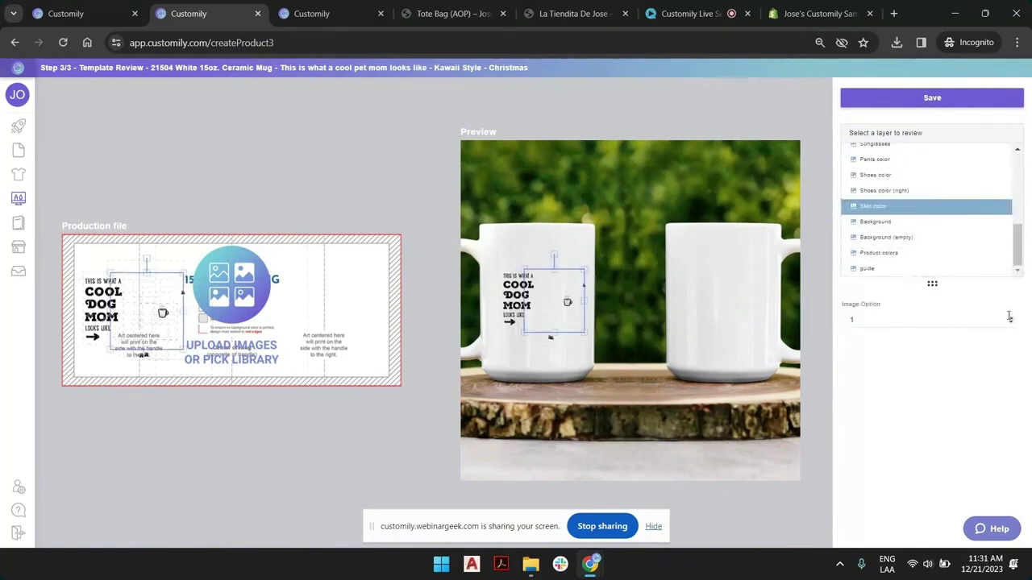
left_click(918, 191)
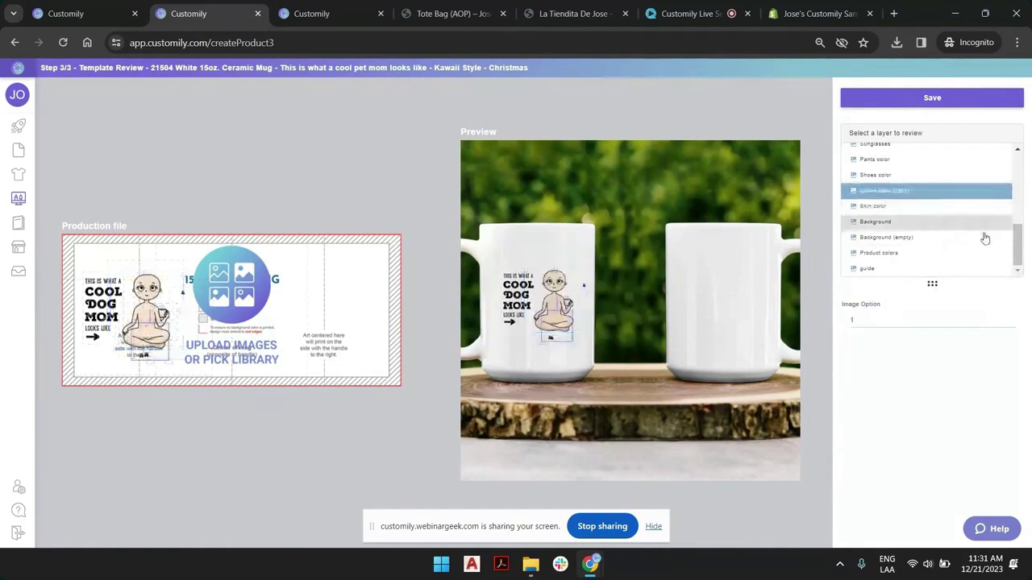
left_click(1008, 317)
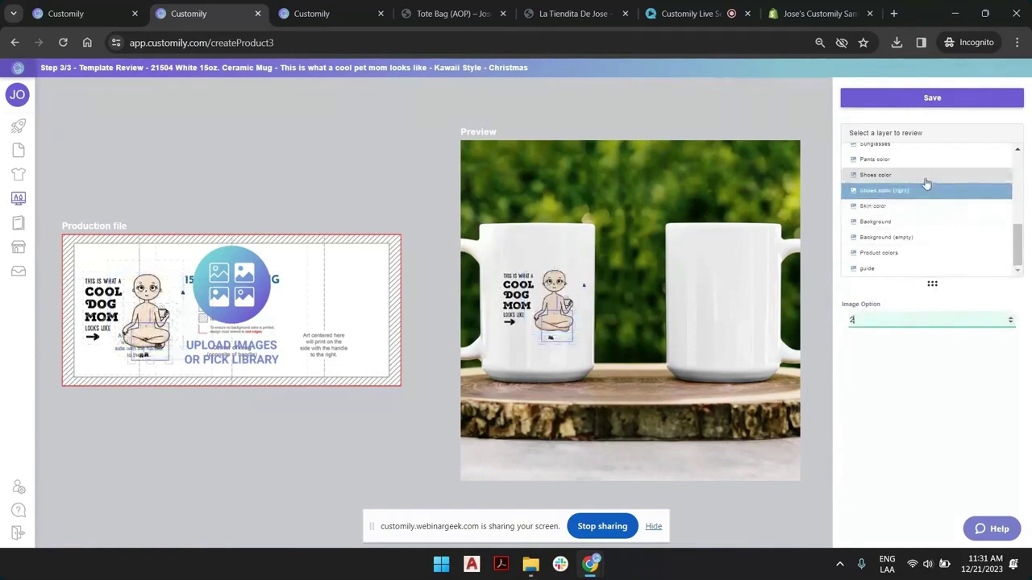
left_click(1009, 321)
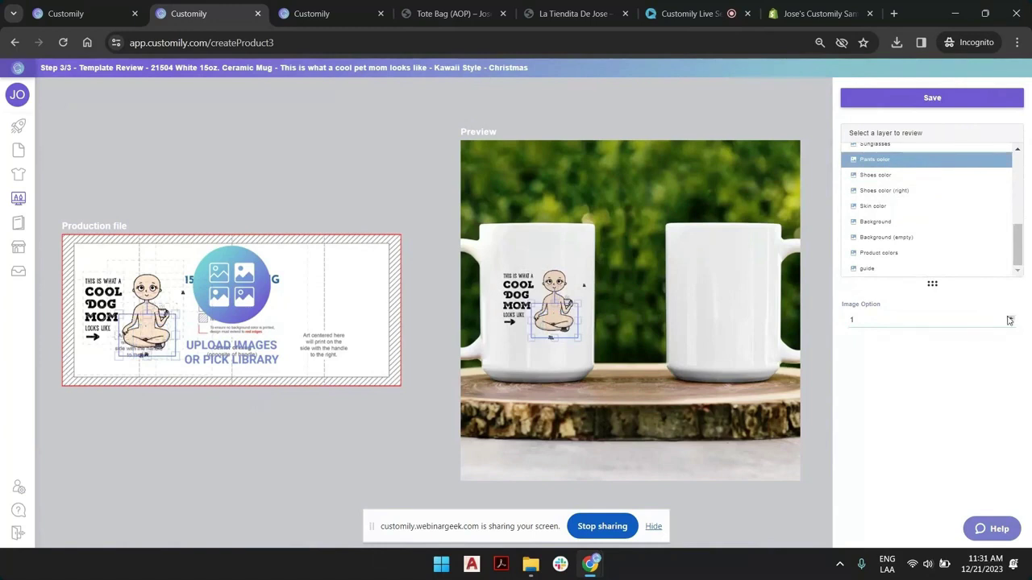
left_click(1008, 320)
Step: Check the Hairstyle and Sweater color layers with the darker sweater option, then save the template
scroll(927, 210, "up", 3)
left_click(905, 198)
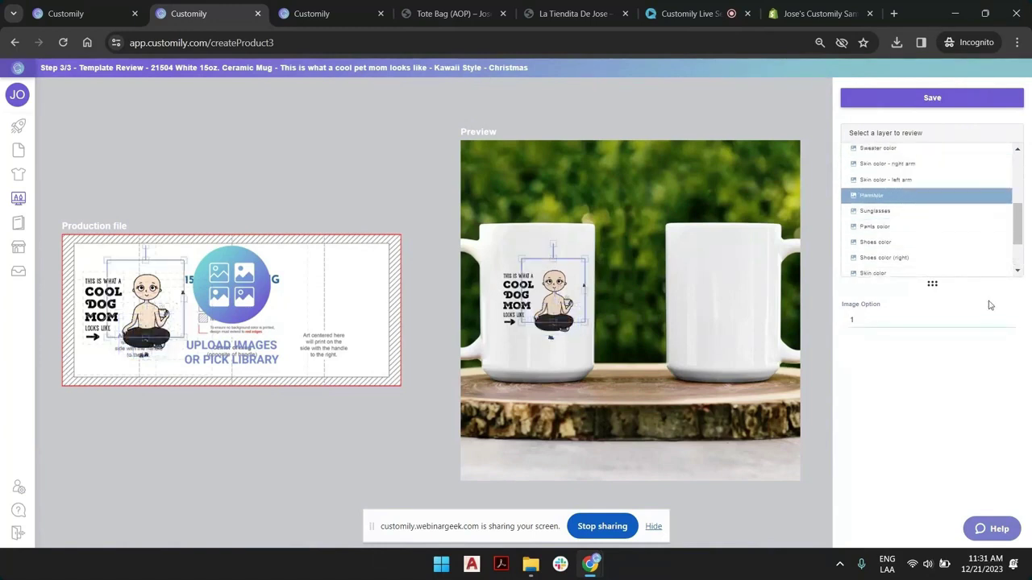
left_click(895, 152)
left_click(1010, 317)
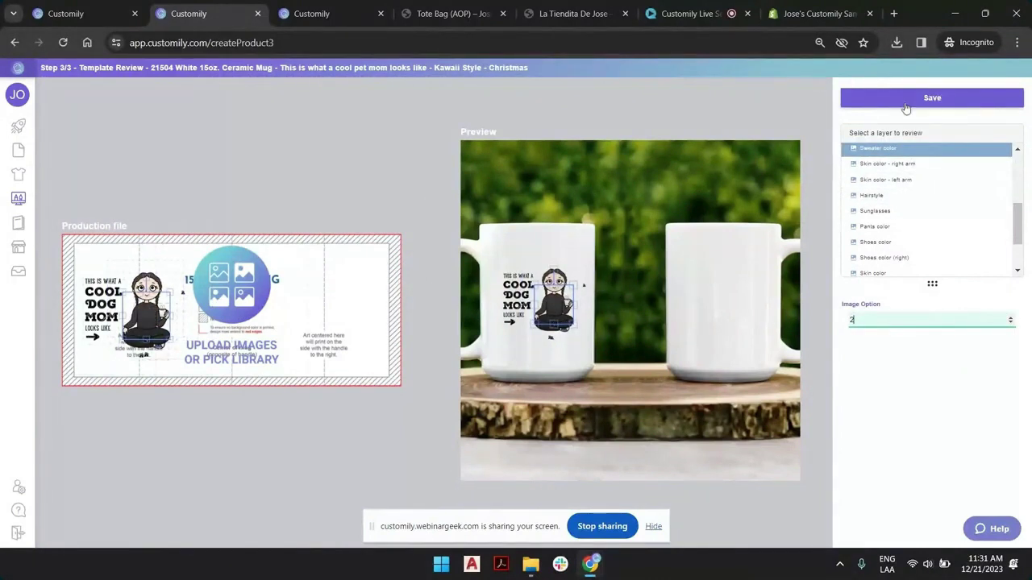
left_click(906, 104)
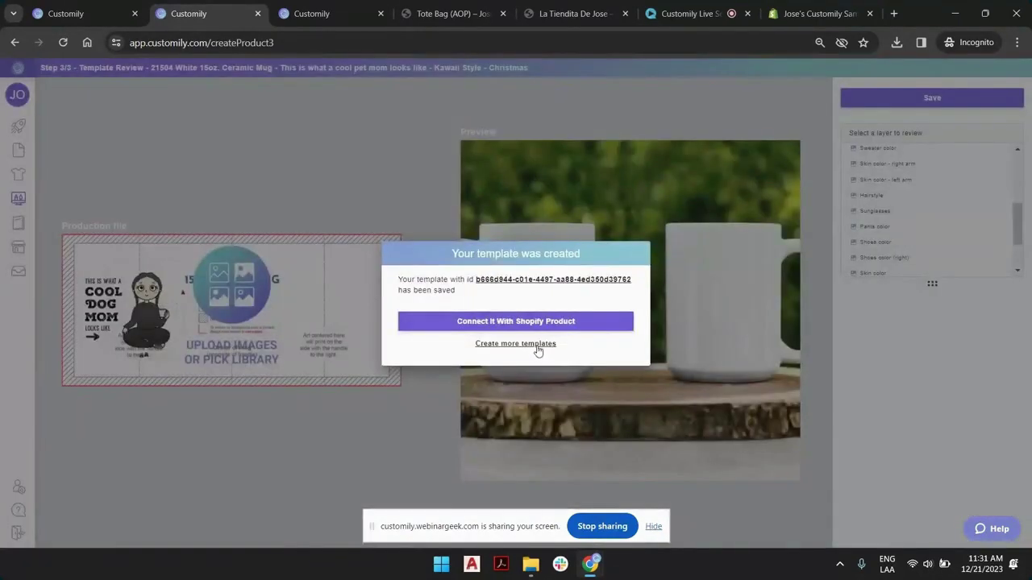
Step: Choose Create more templates to return to the Templates List
left_click(536, 341)
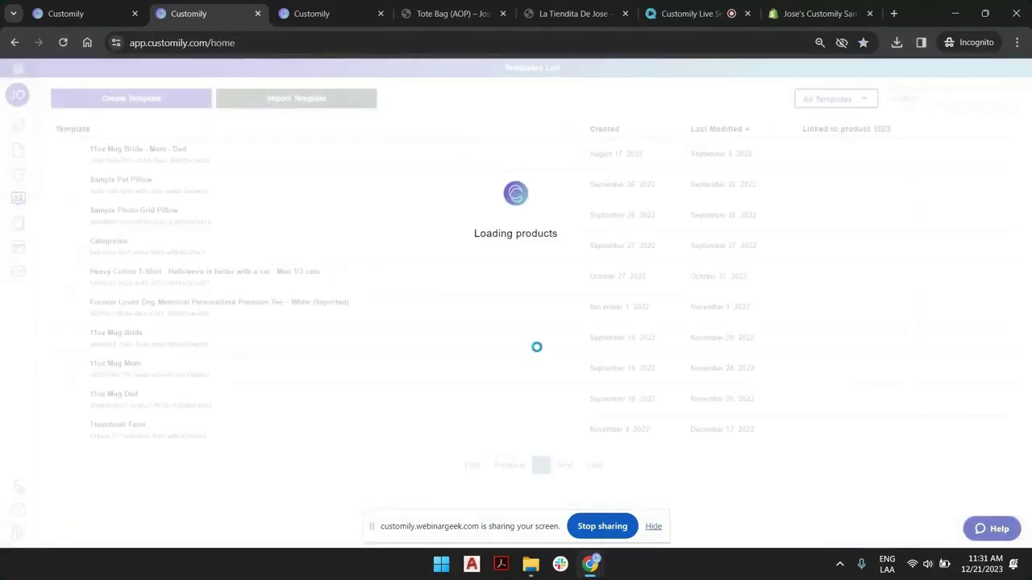